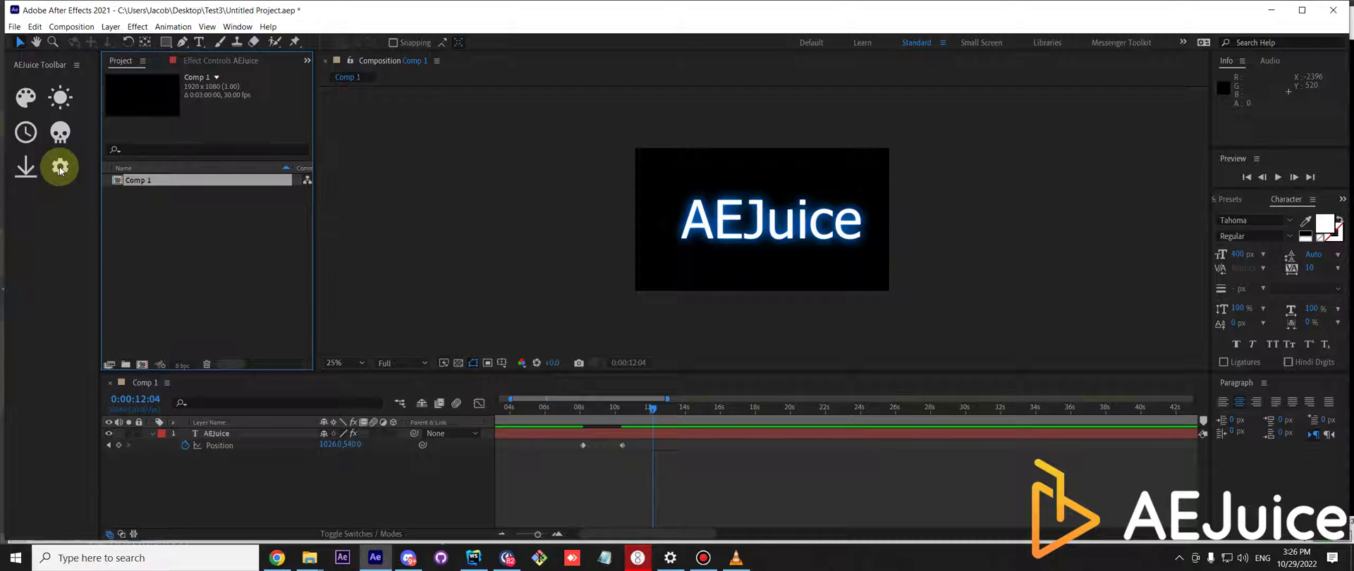
Delete the toolbar's existing Apply effect button.
click(60, 168)
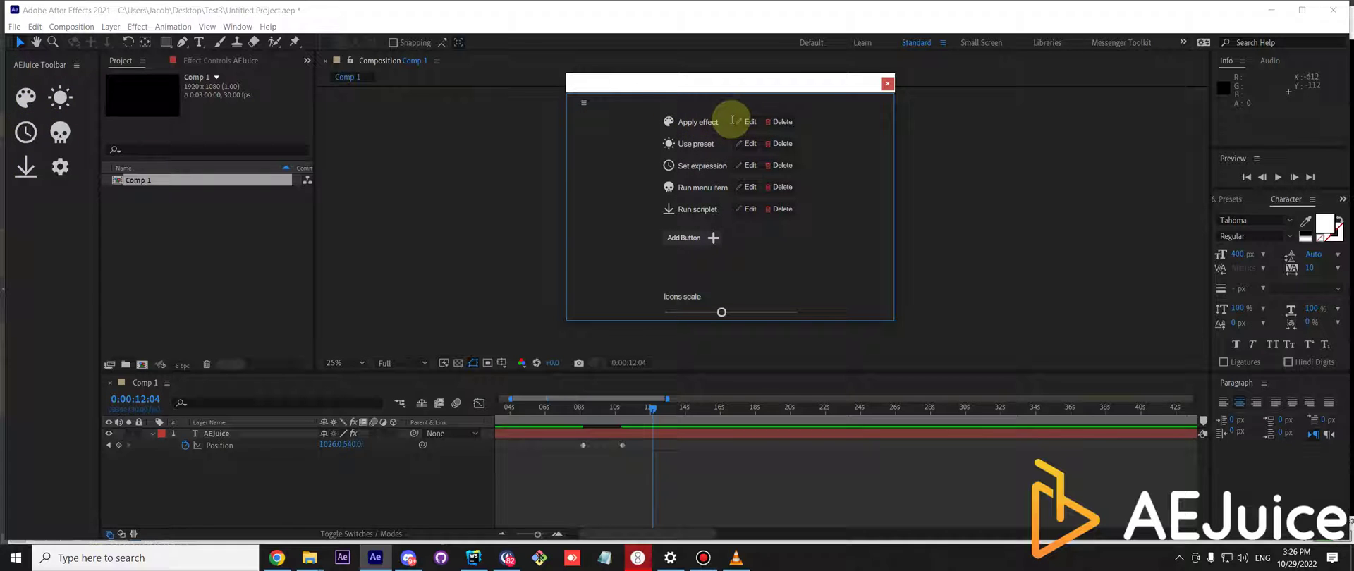
click(779, 121)
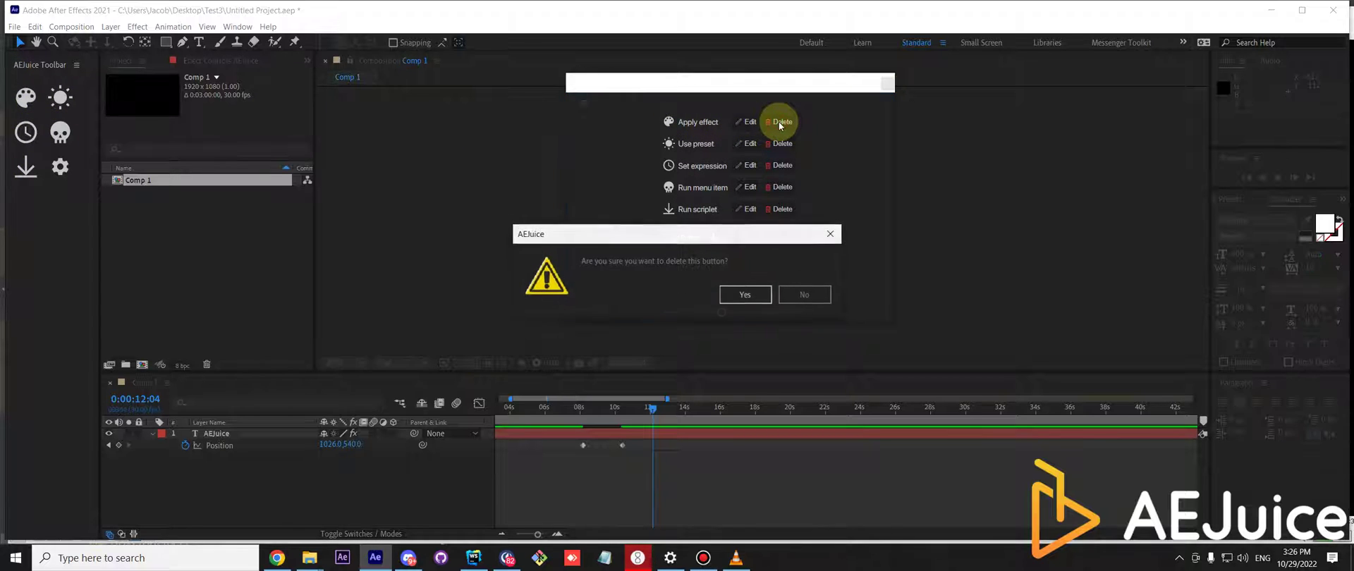
click(737, 295)
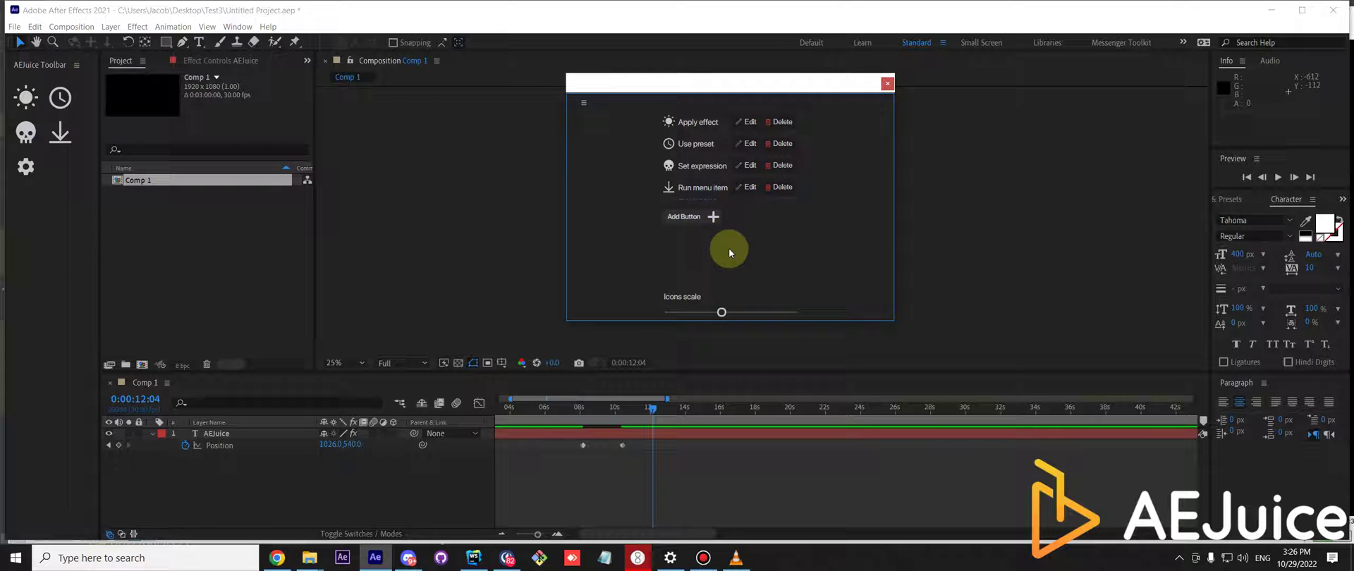
Add and save a palette-icon Apply effect button that applies the Fill effect.
click(711, 215)
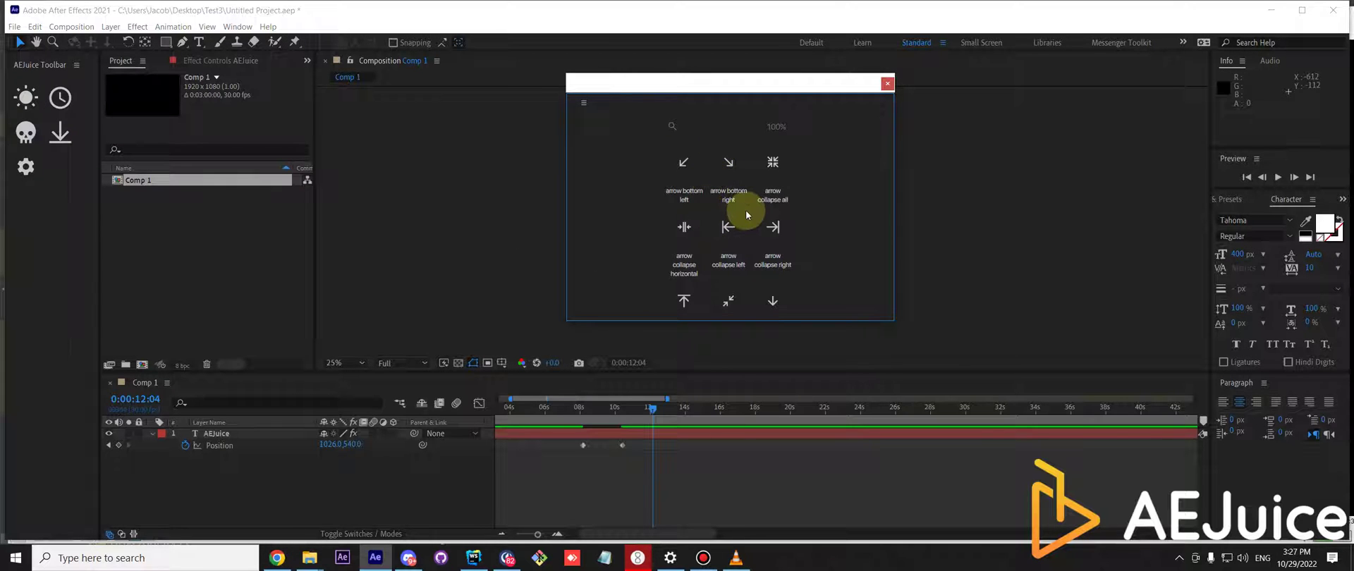
scroll(734, 198, down, 3)
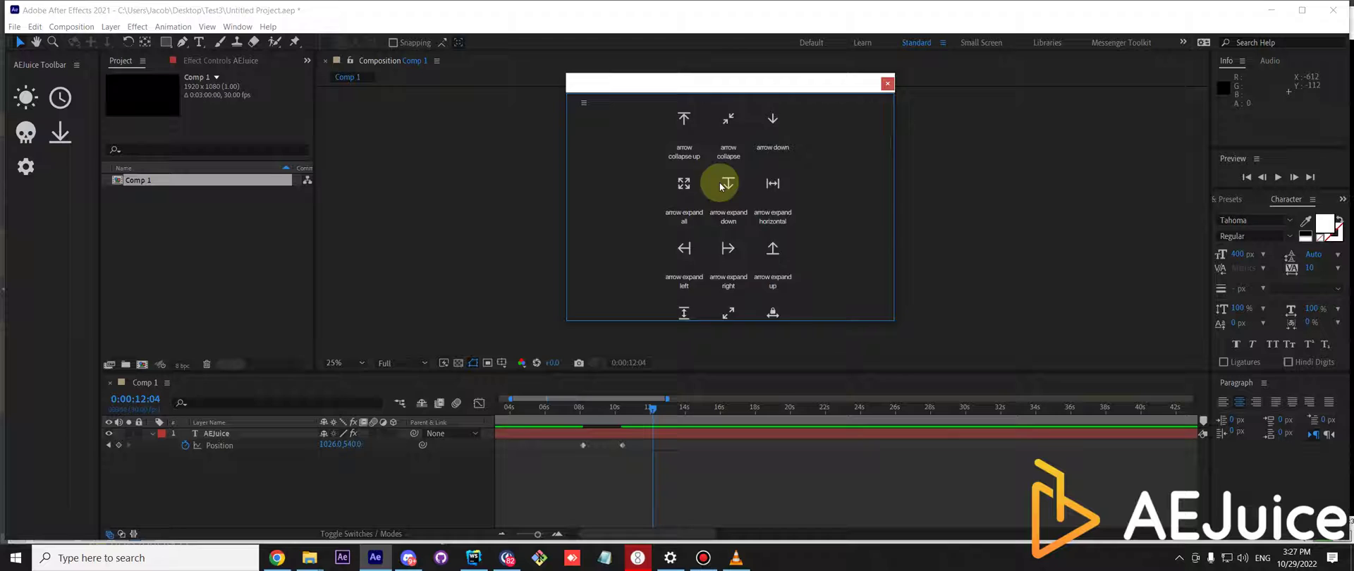
scroll(719, 169, up, 3)
click(717, 134)
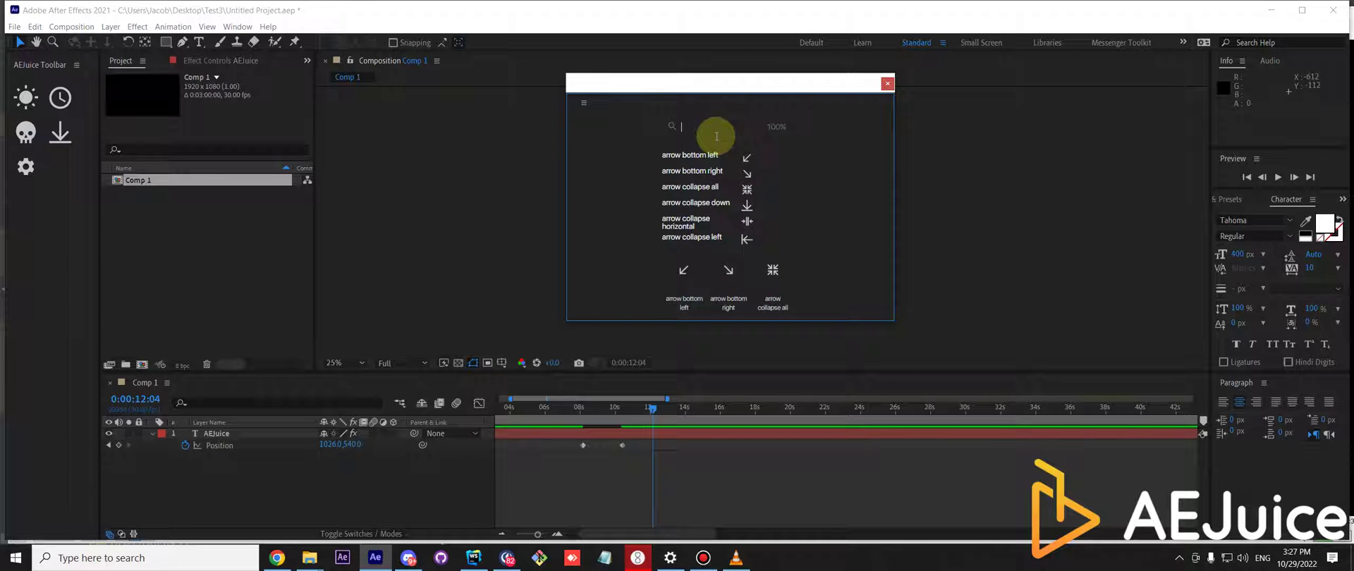
text(pal)
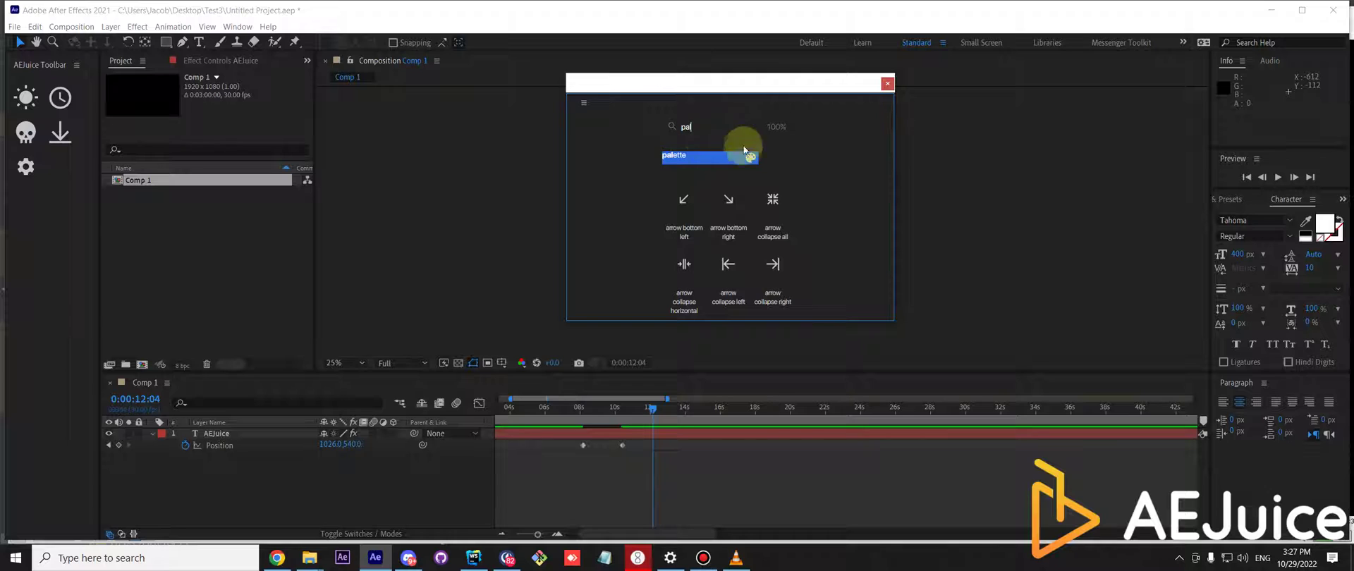
click(712, 157)
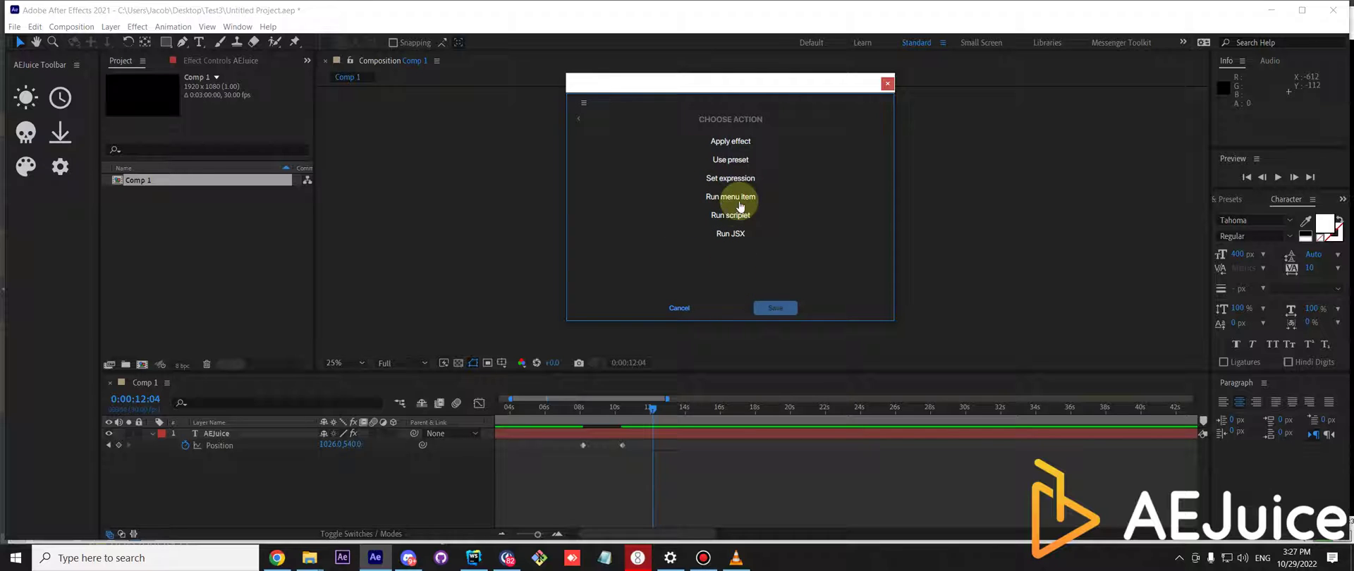
click(745, 144)
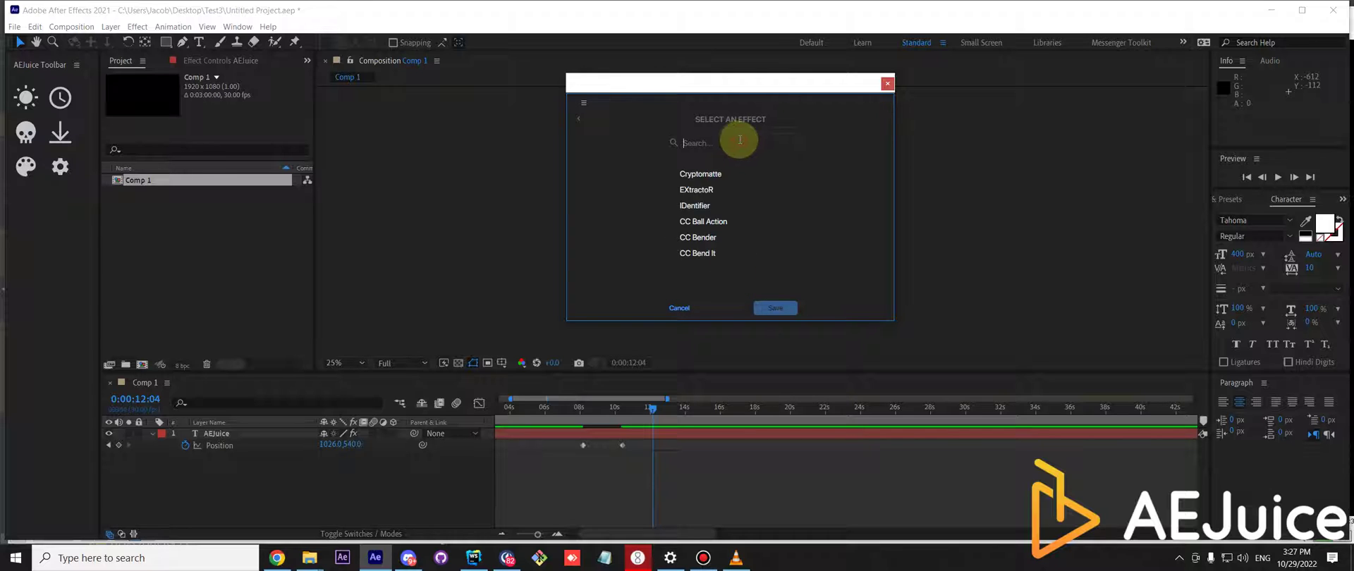
text(fill)
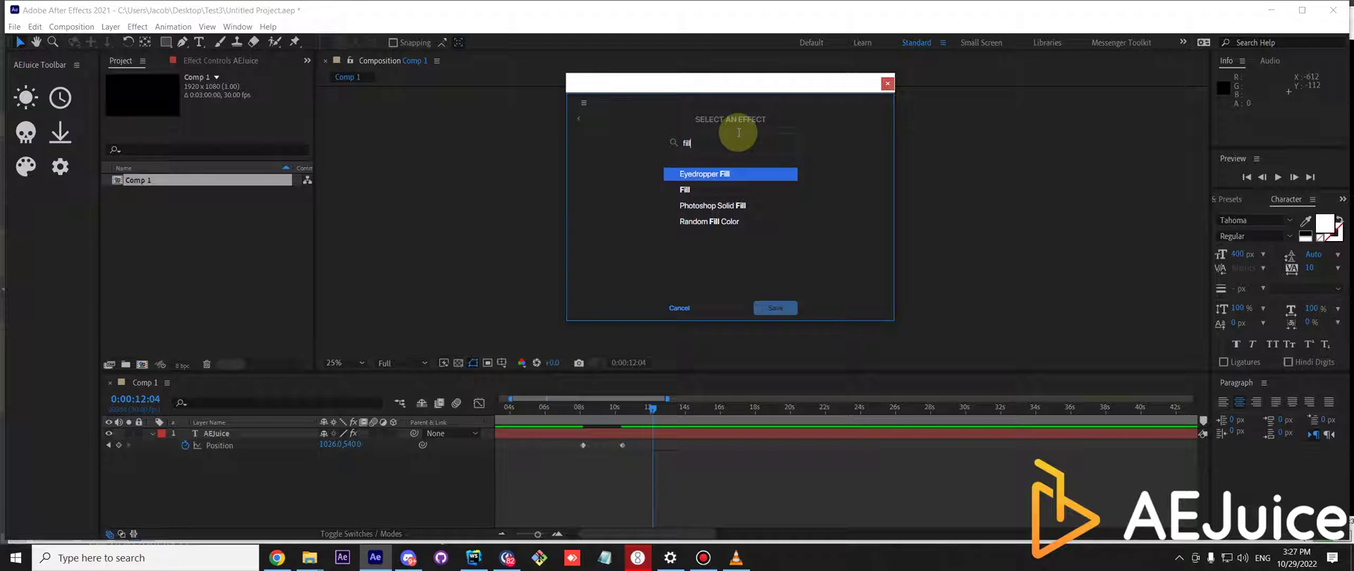
click(729, 192)
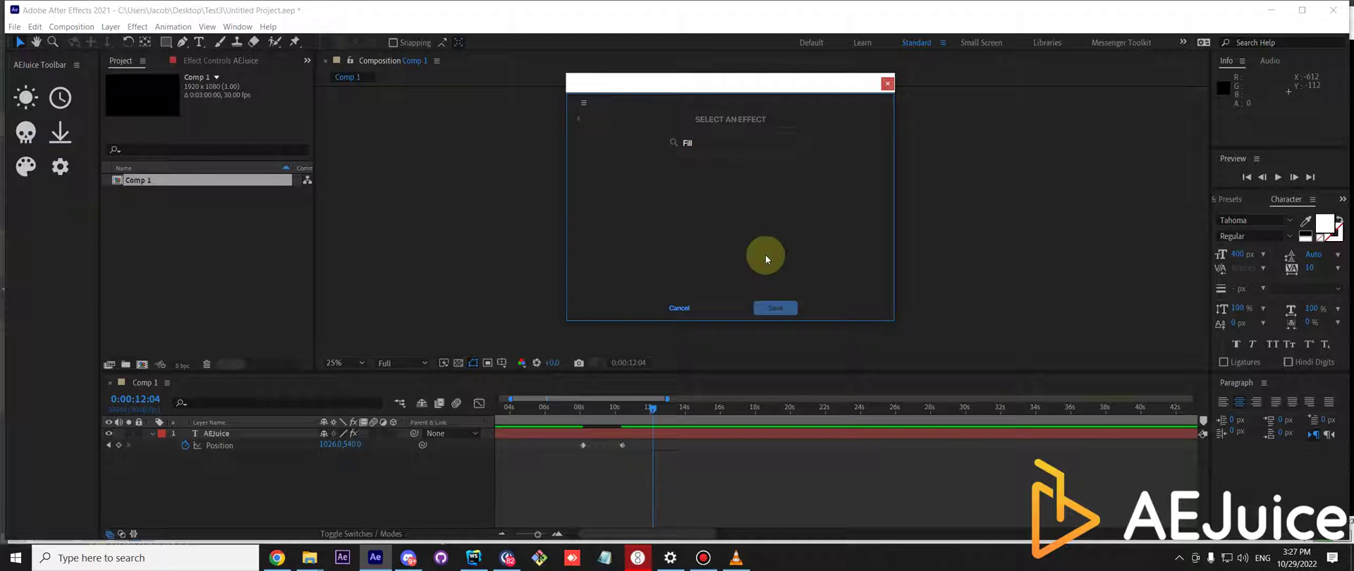
click(772, 308)
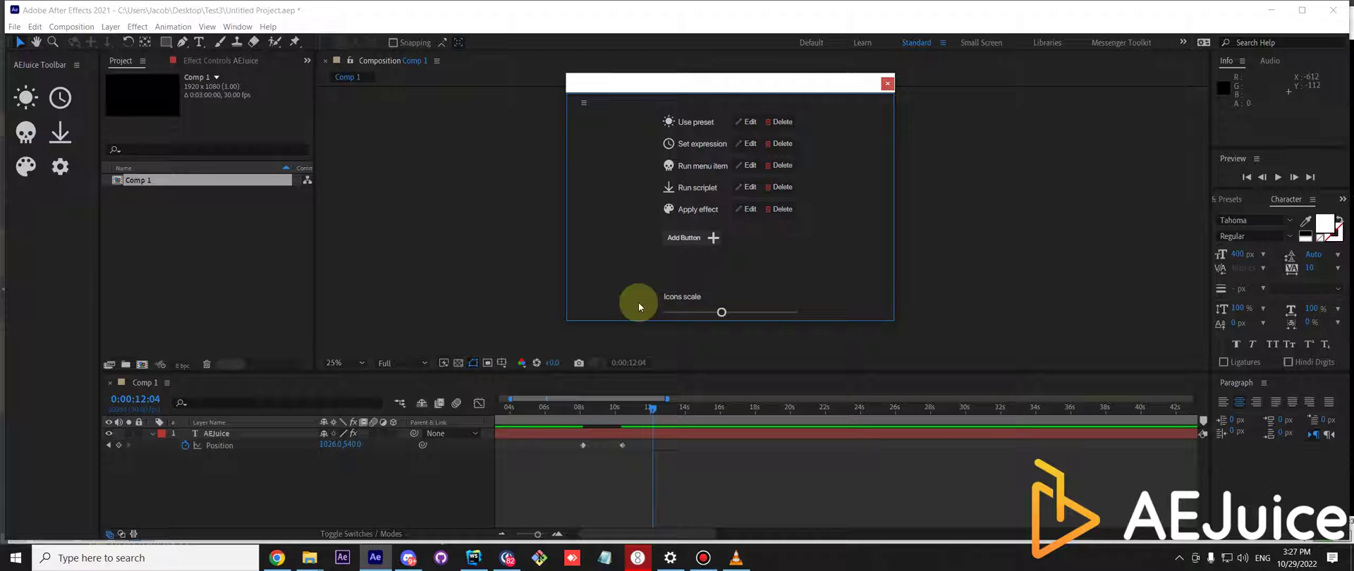
Select the AEJuice text layer and use the palette button to apply Fill, turning it red.
click(887, 84)
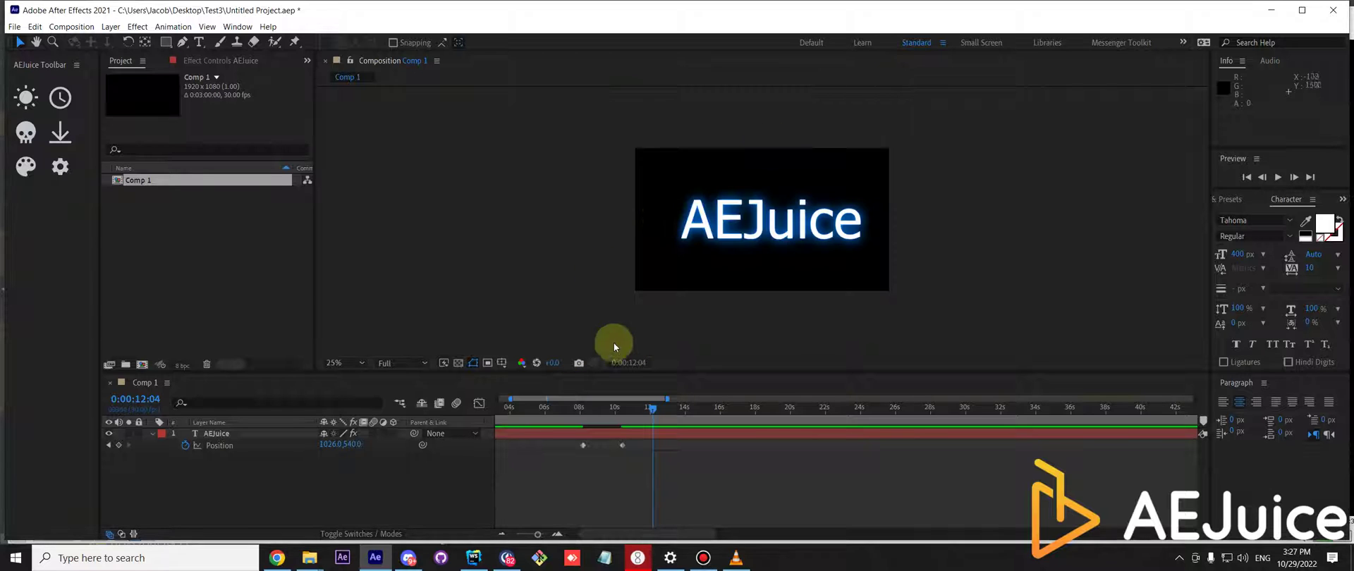
click(262, 447)
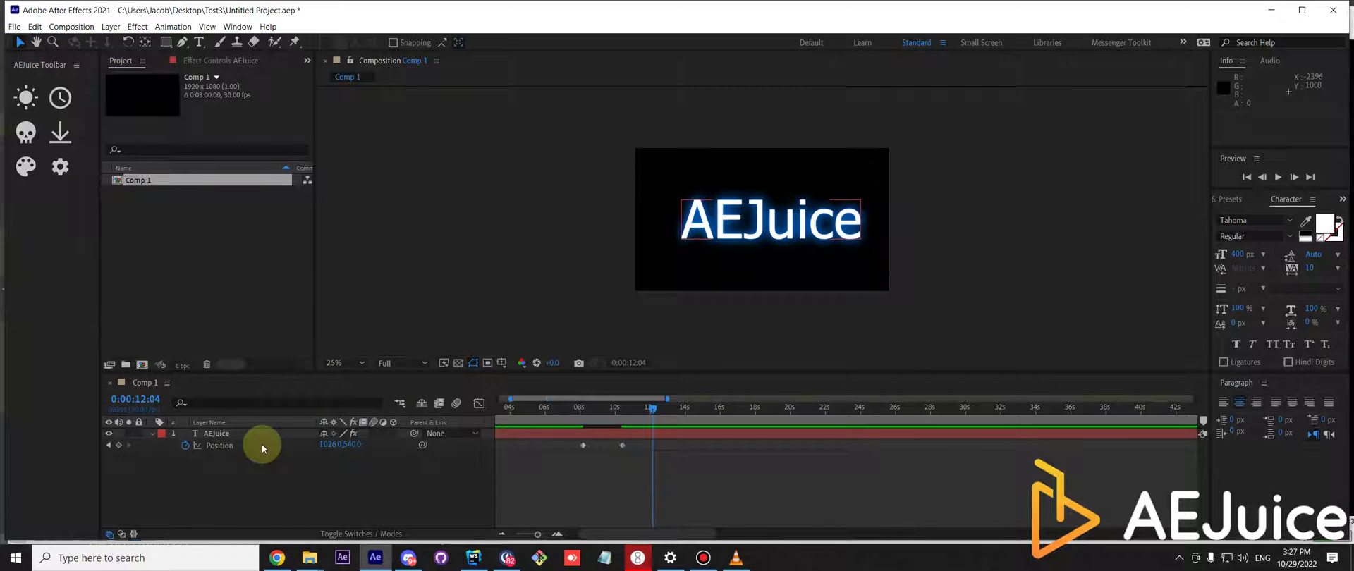
click(251, 435)
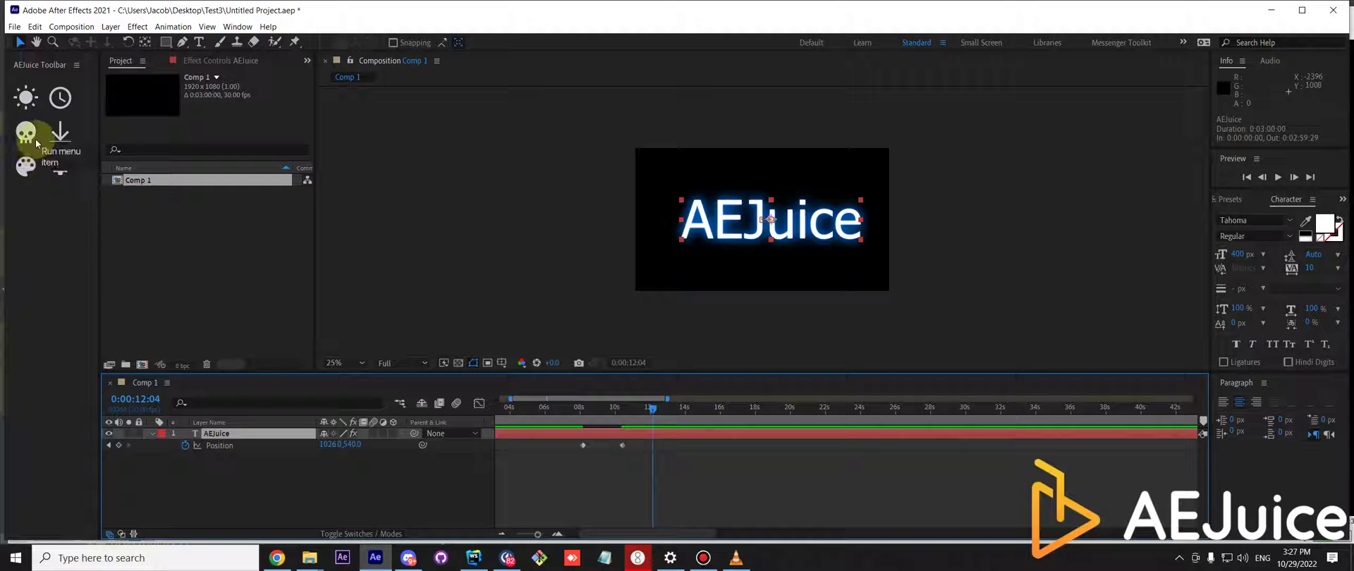
click(32, 167)
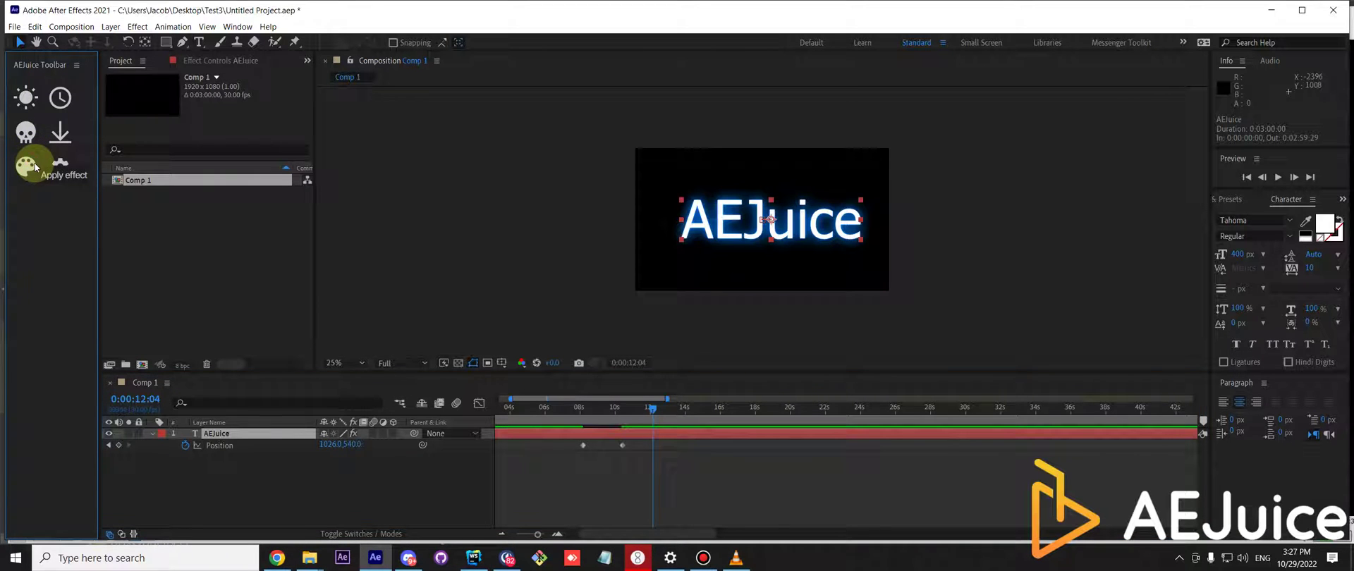
click(684, 226)
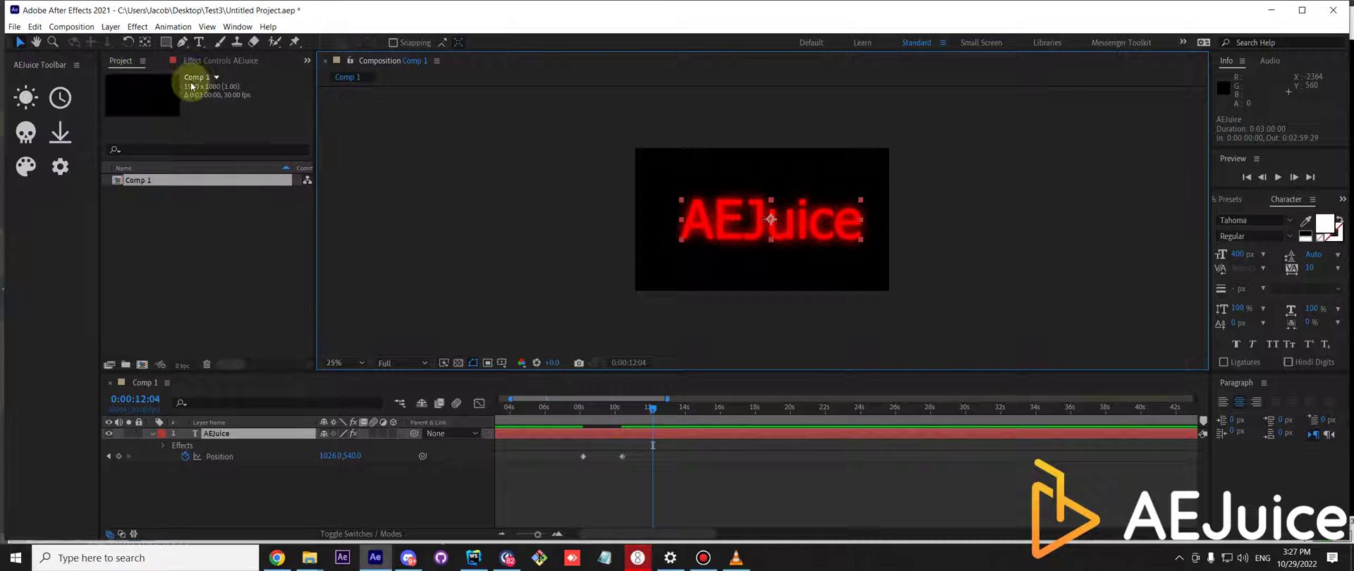
Select all five effects on the AEJuice layer in Effect Controls.
click(208, 62)
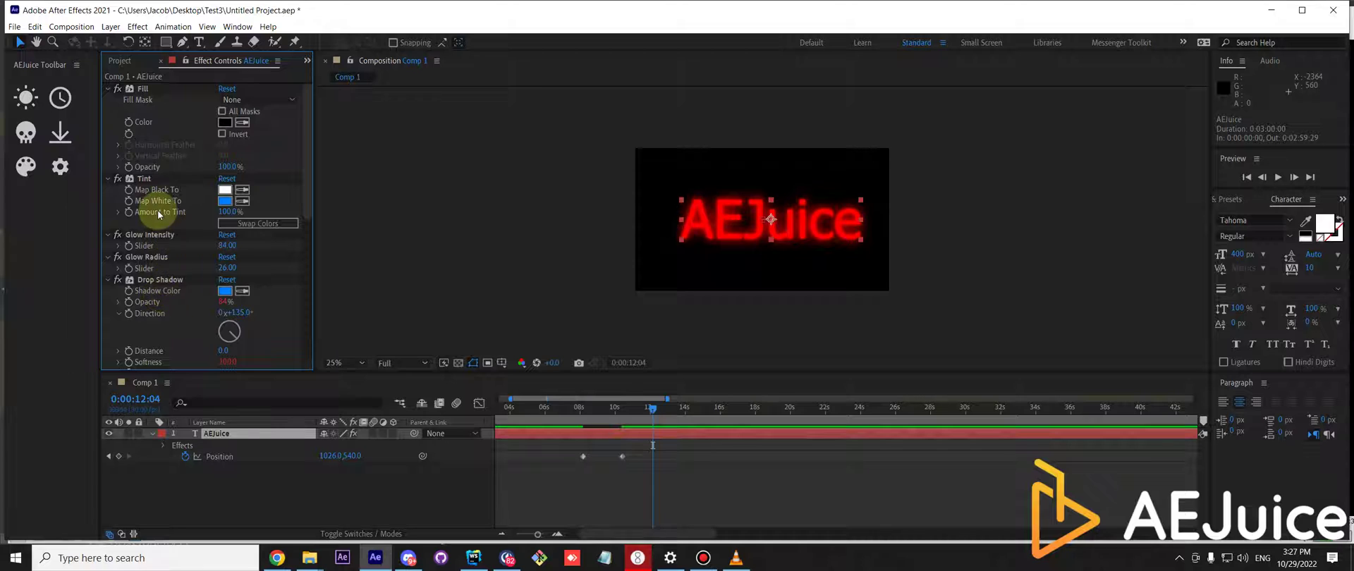
scroll(164, 233, down, 10)
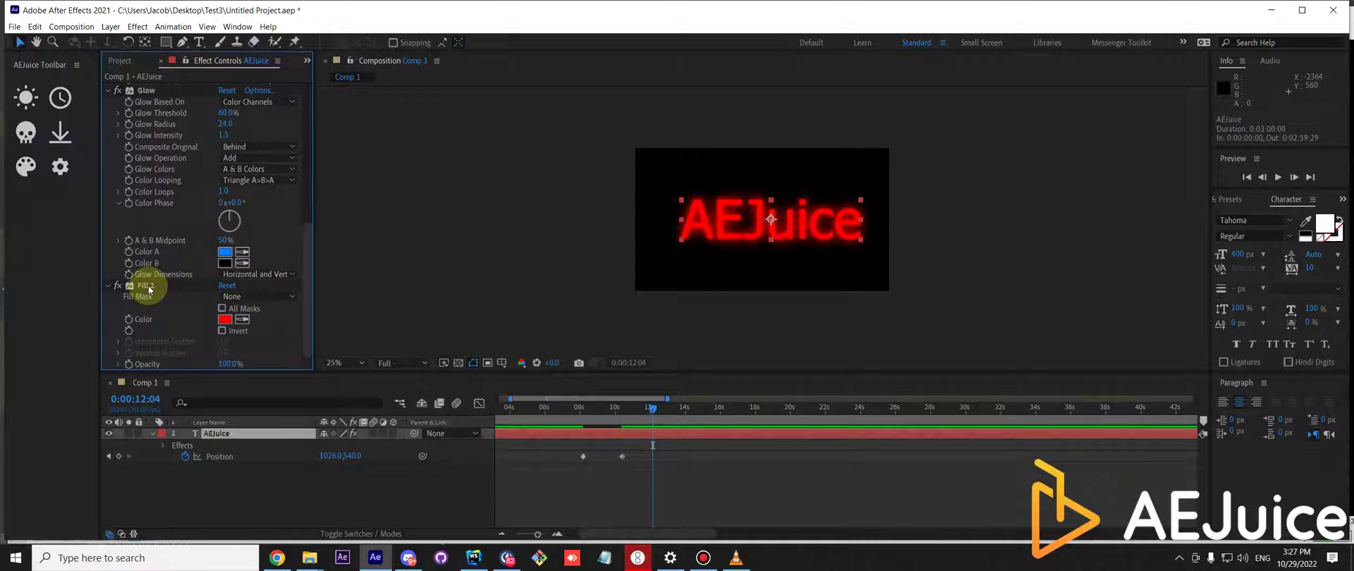
scroll(151, 204, up, 10)
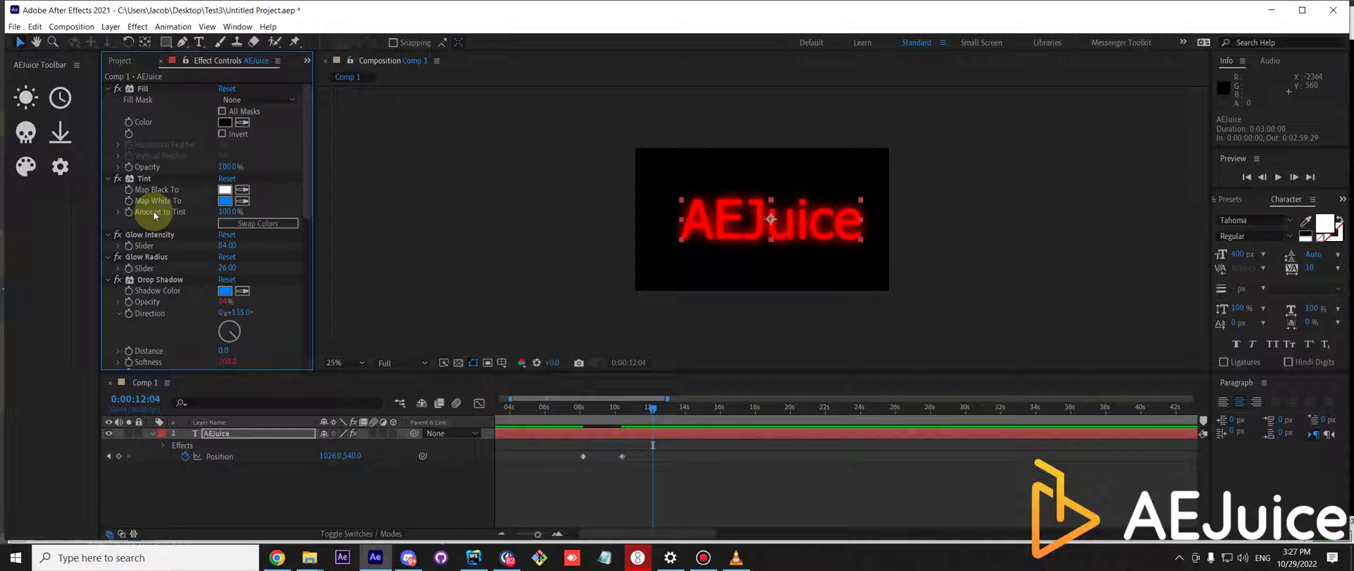
click(141, 88)
key(ctrl+a)
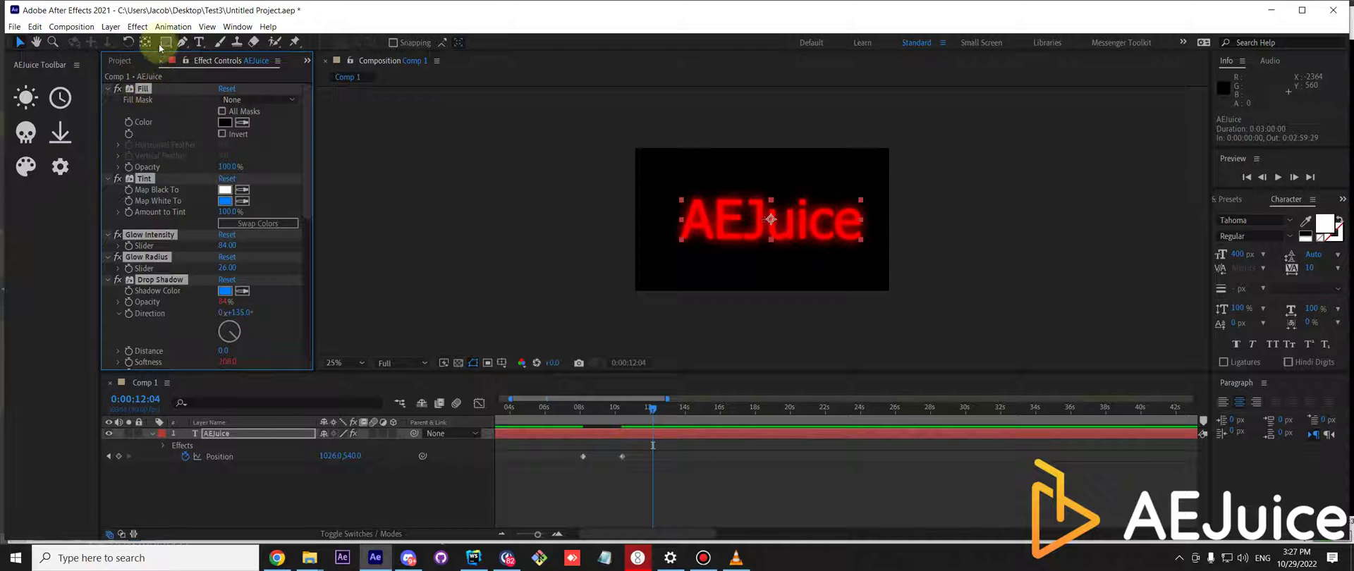
Save the selected effects as the Glow.ffx animation preset, replacing the existing file.
click(170, 27)
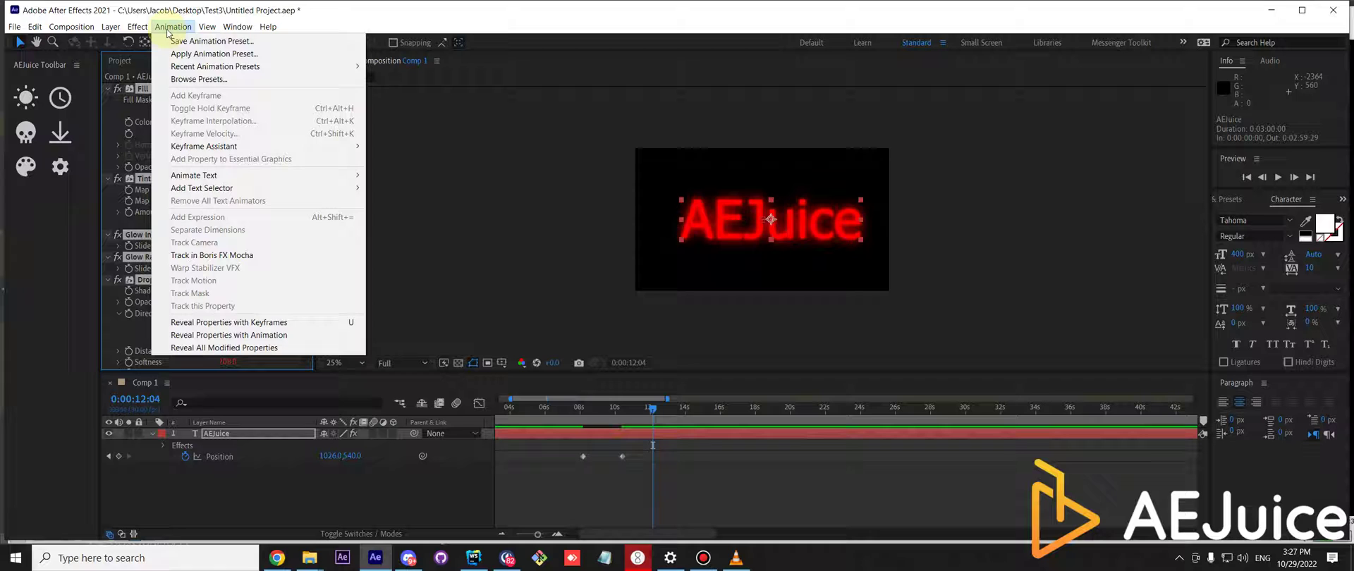
click(184, 41)
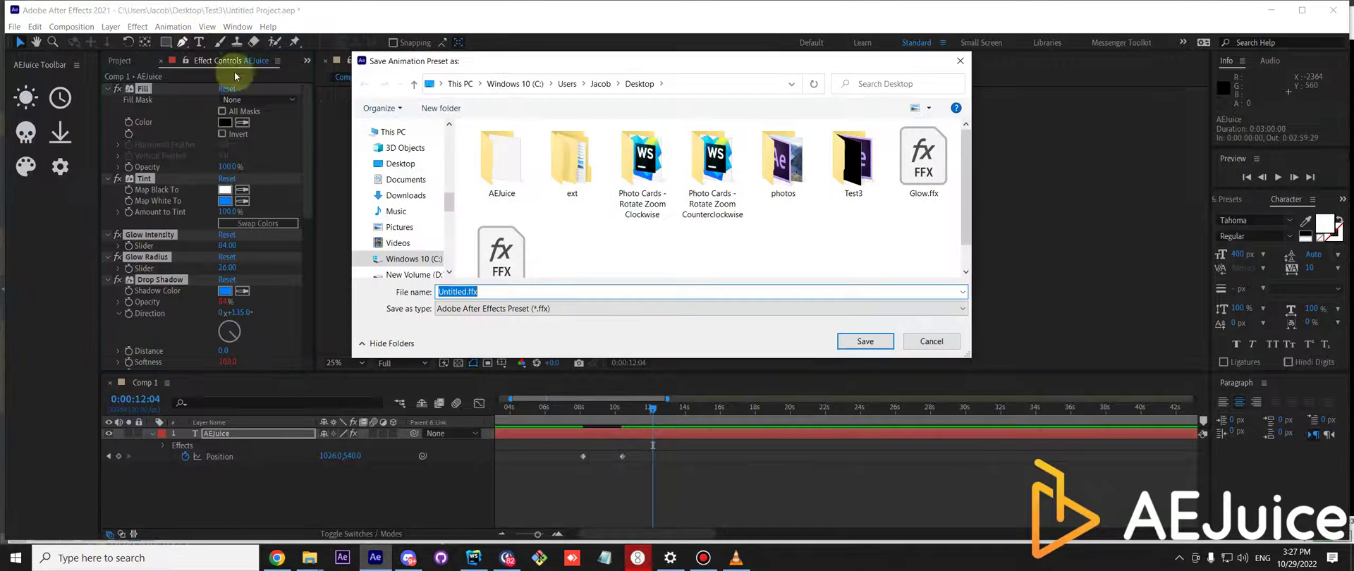
click(923, 163)
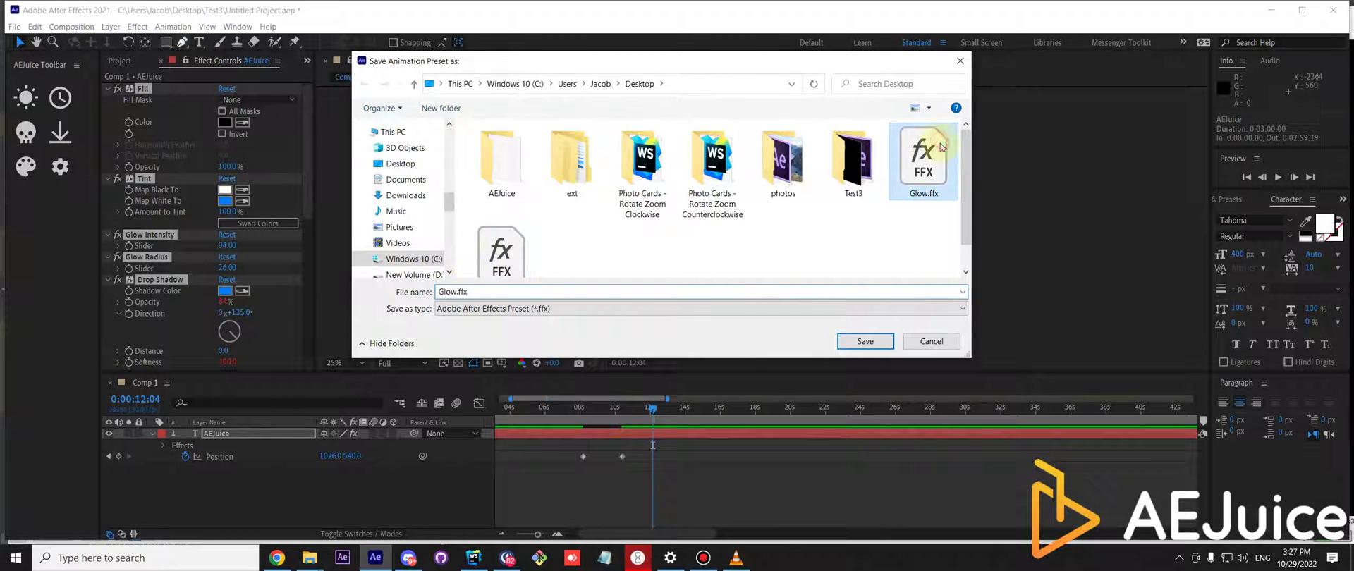
click(866, 342)
click(709, 279)
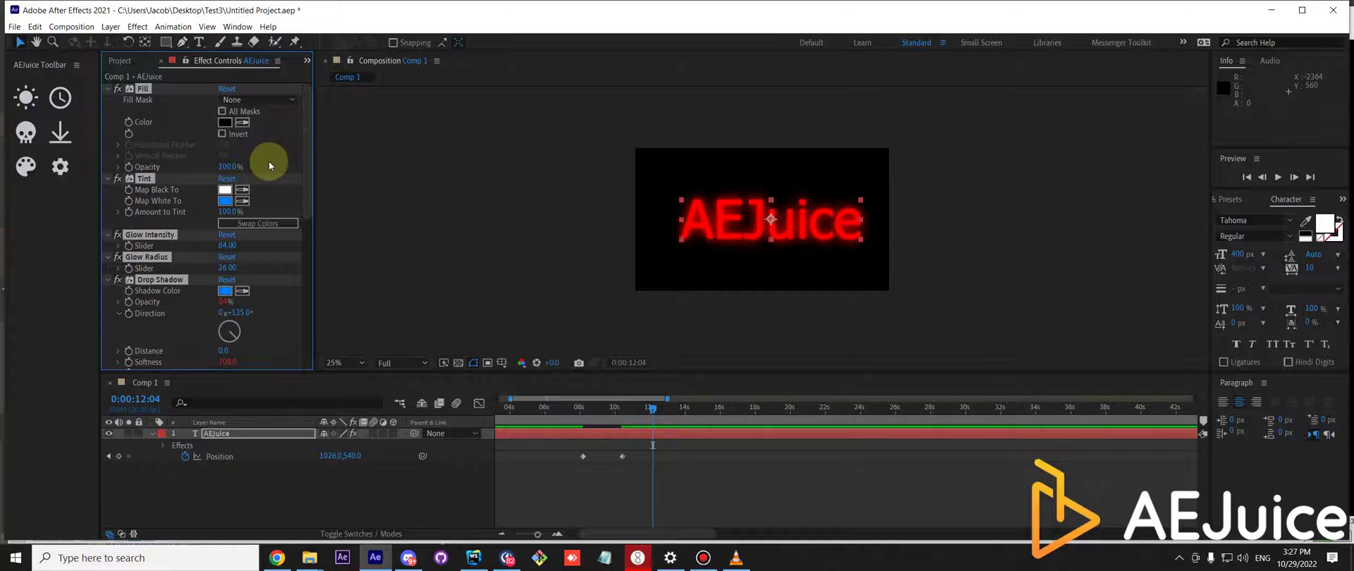
Add an axis-arrow Use preset button linked to Glow.ffx and close the settings.
click(61, 167)
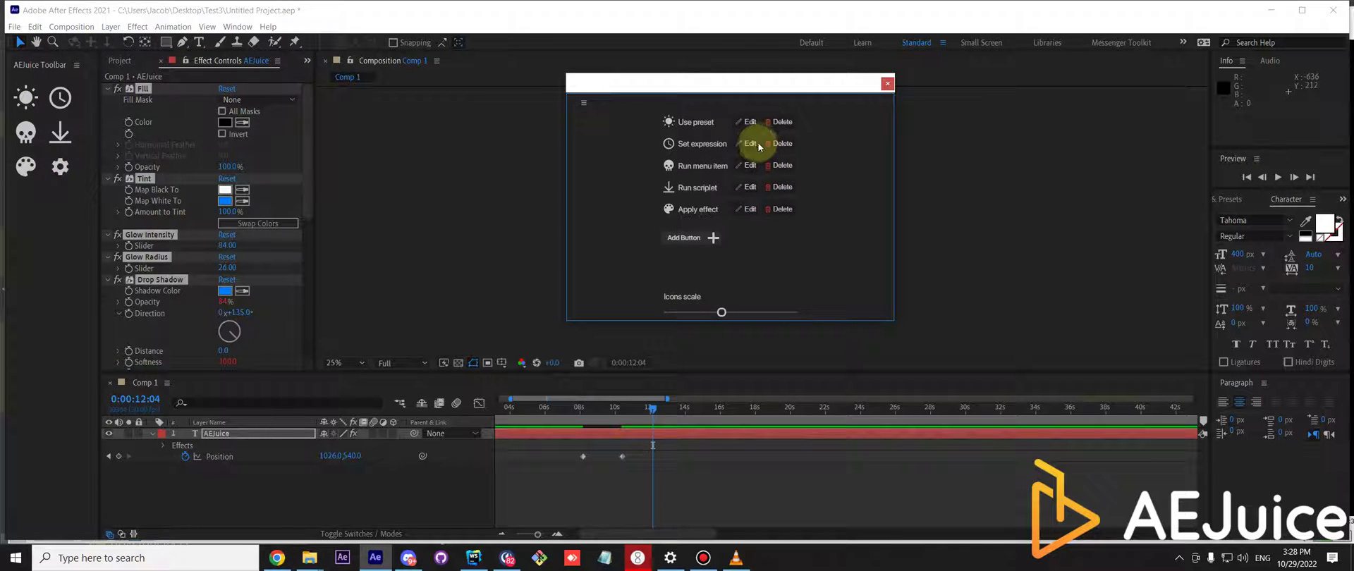
click(713, 239)
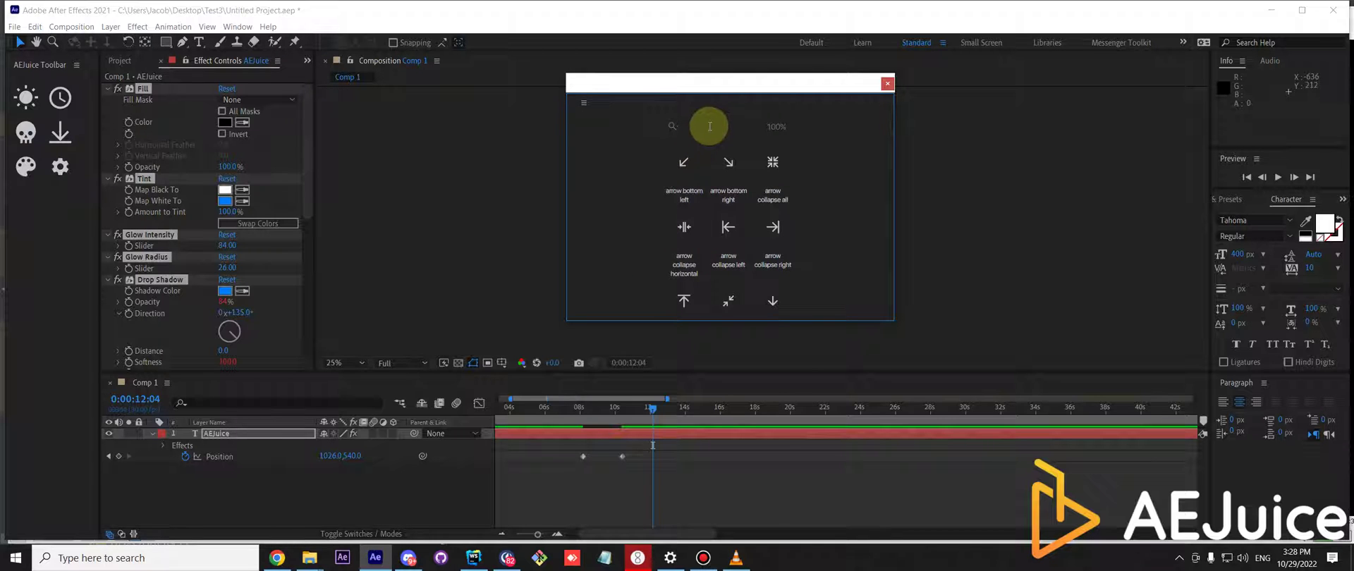
scroll(771, 200, down, 10)
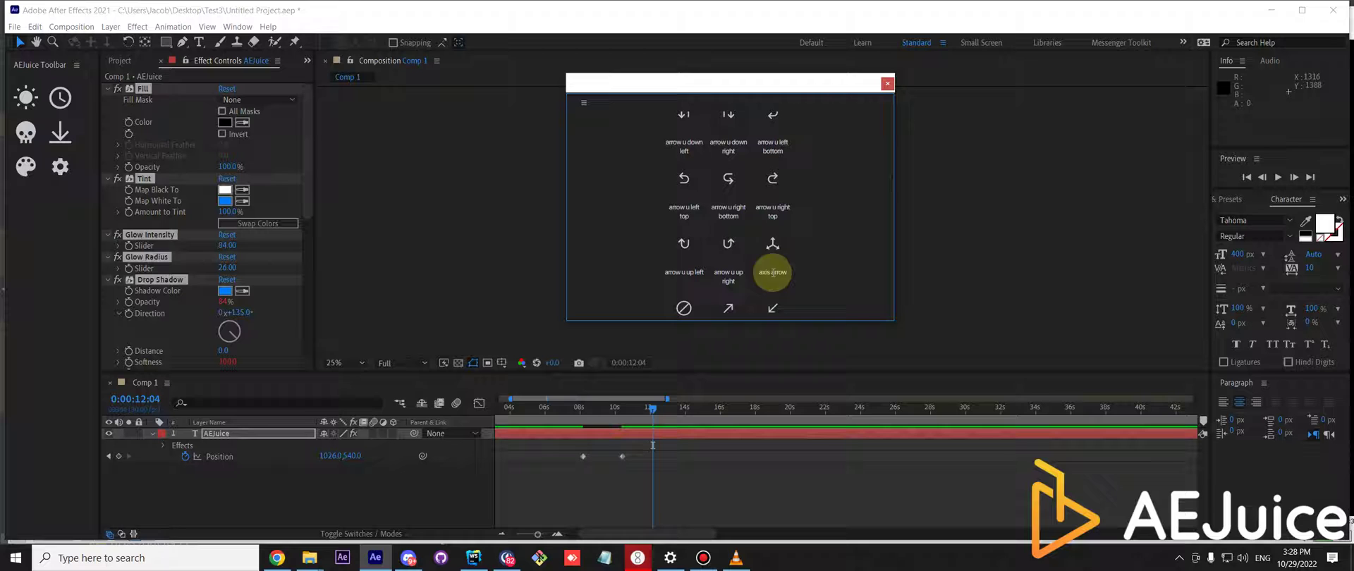
click(781, 245)
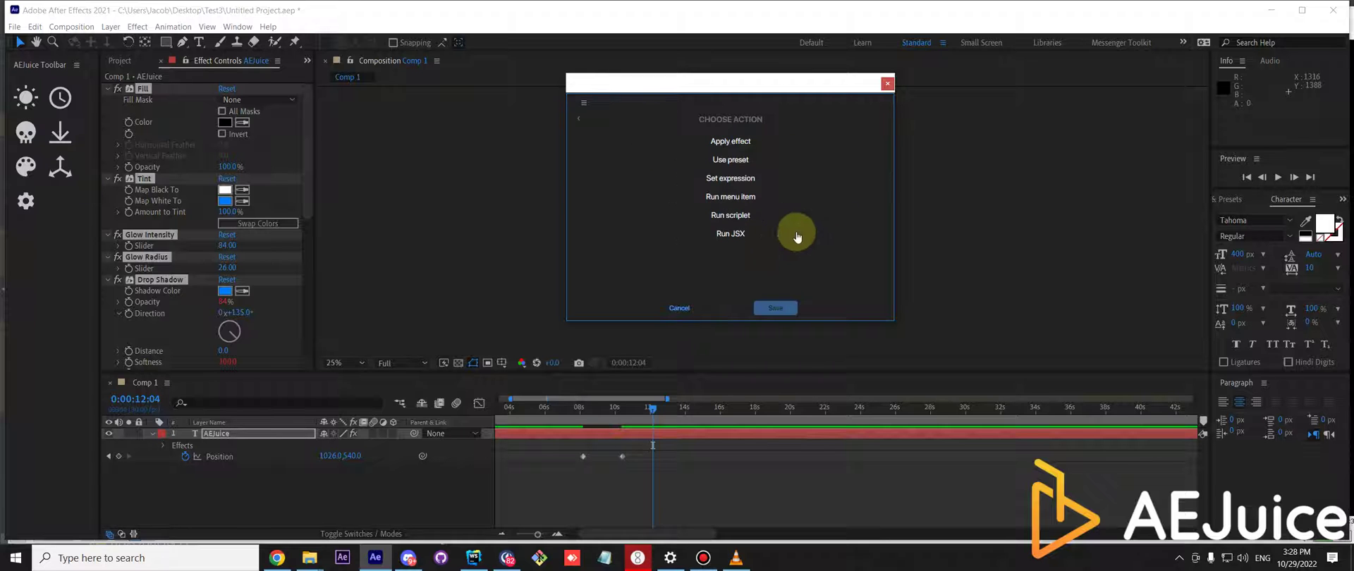
click(685, 184)
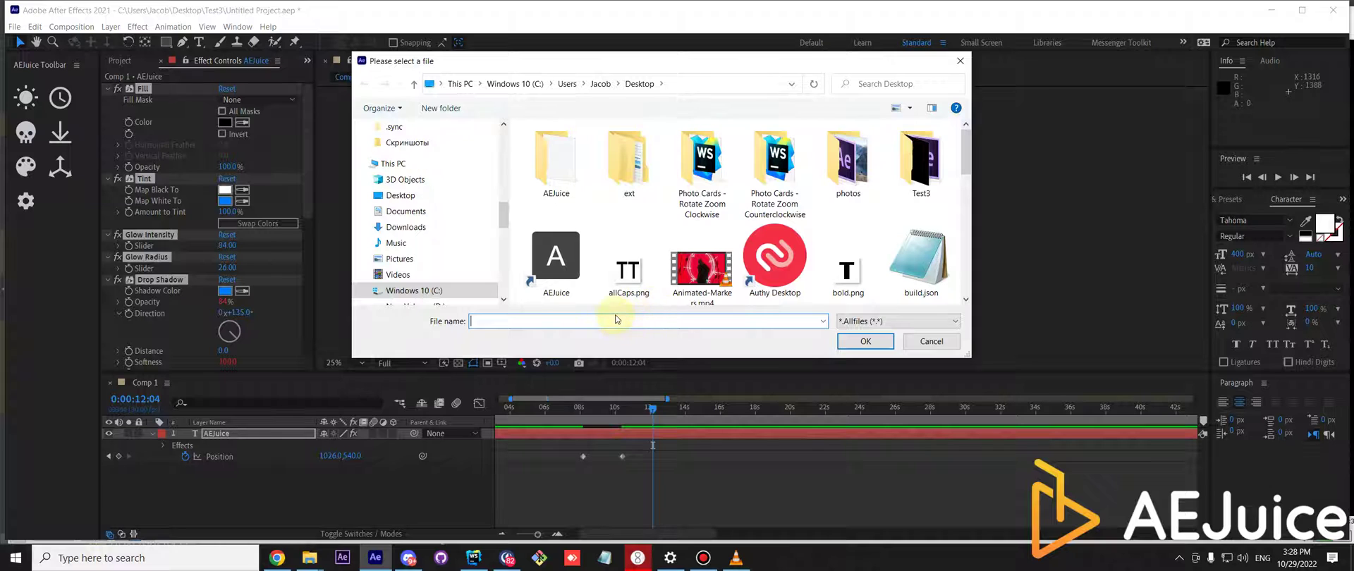
text(g)
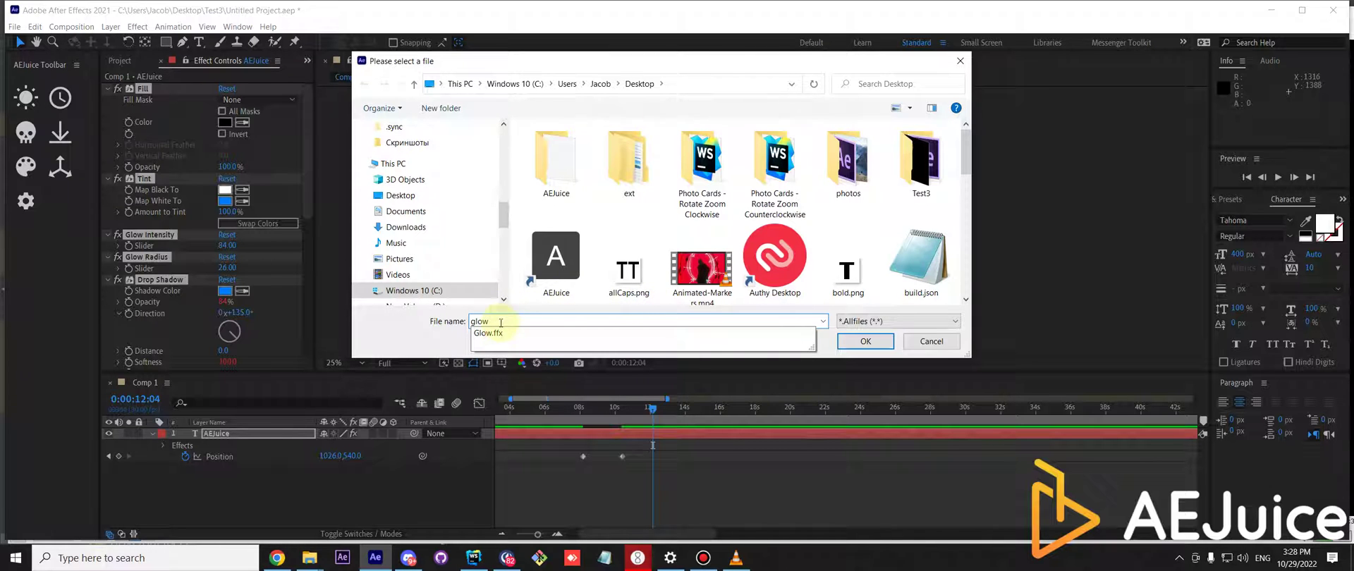
text(low)
click(488, 333)
click(866, 341)
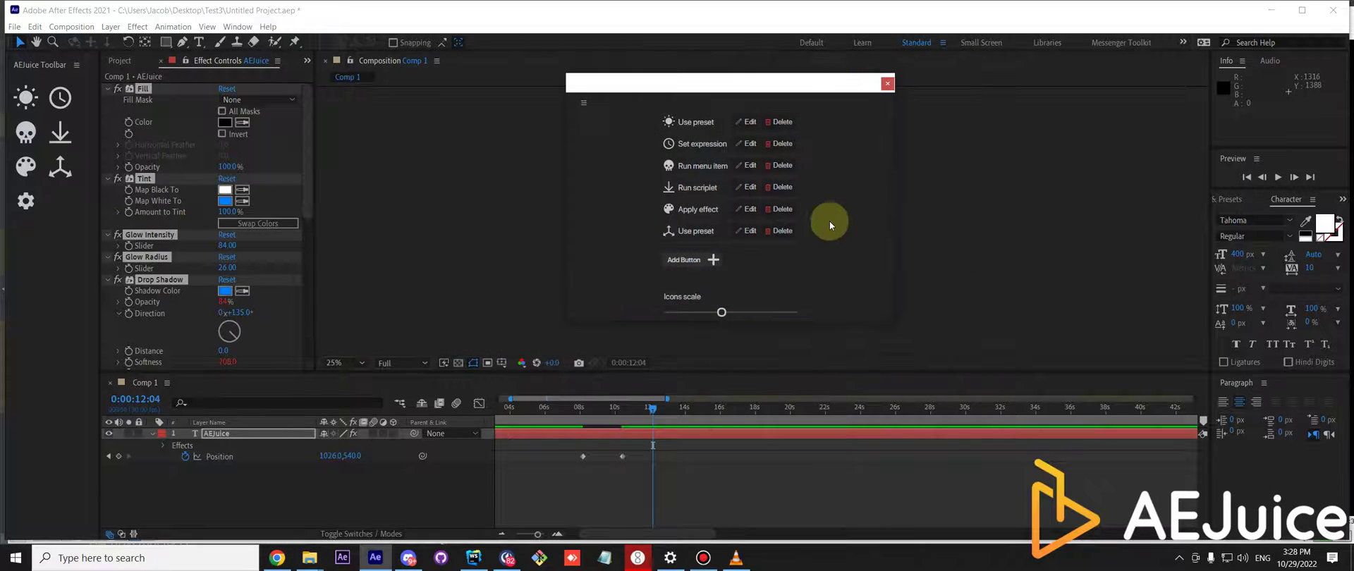
click(888, 85)
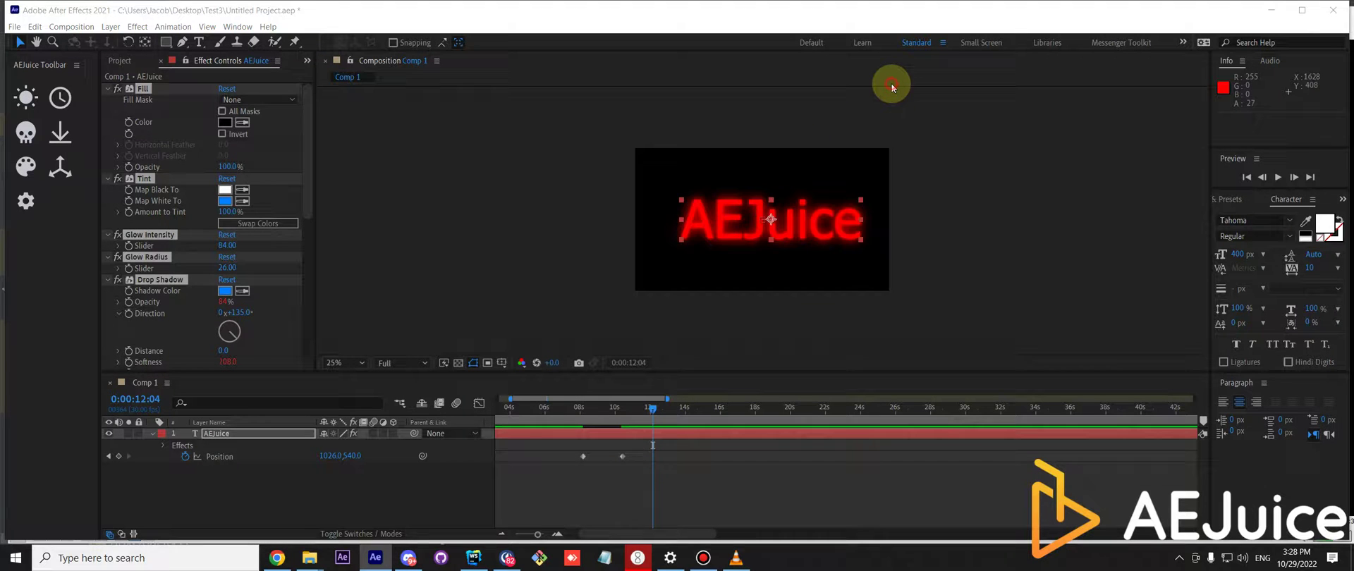
Delete all effects from the AEJuice layer, then restore the red glow with the axis-arrow preset button.
click(150, 287)
key(ctrl+a)
key(Delete)
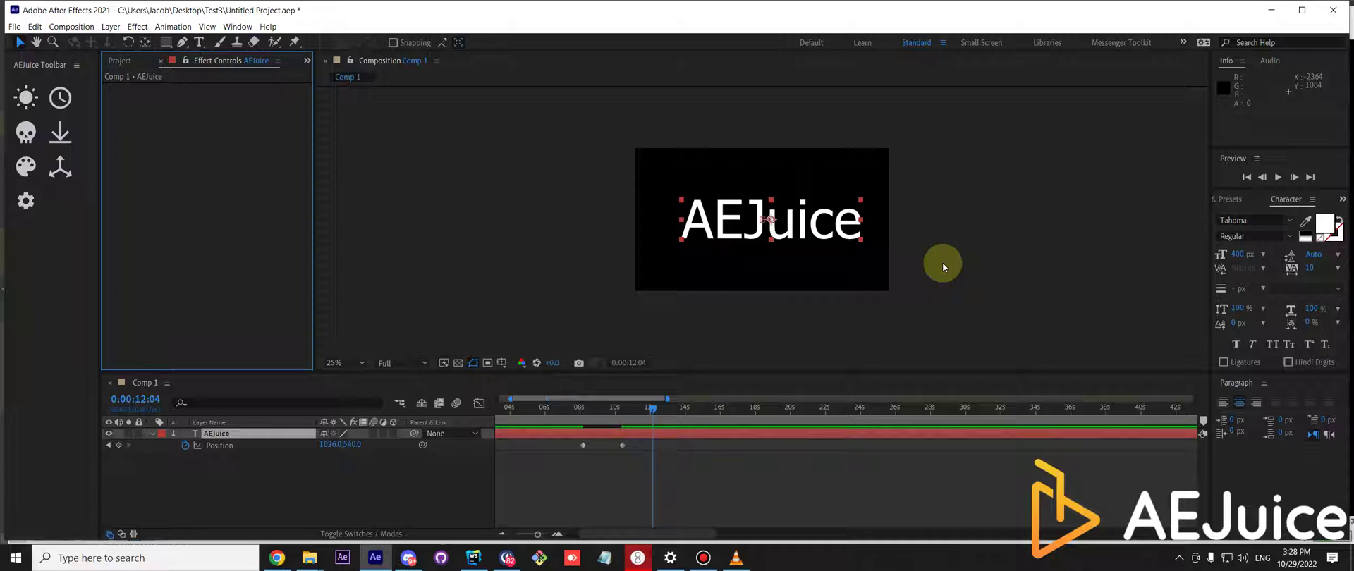
click(61, 171)
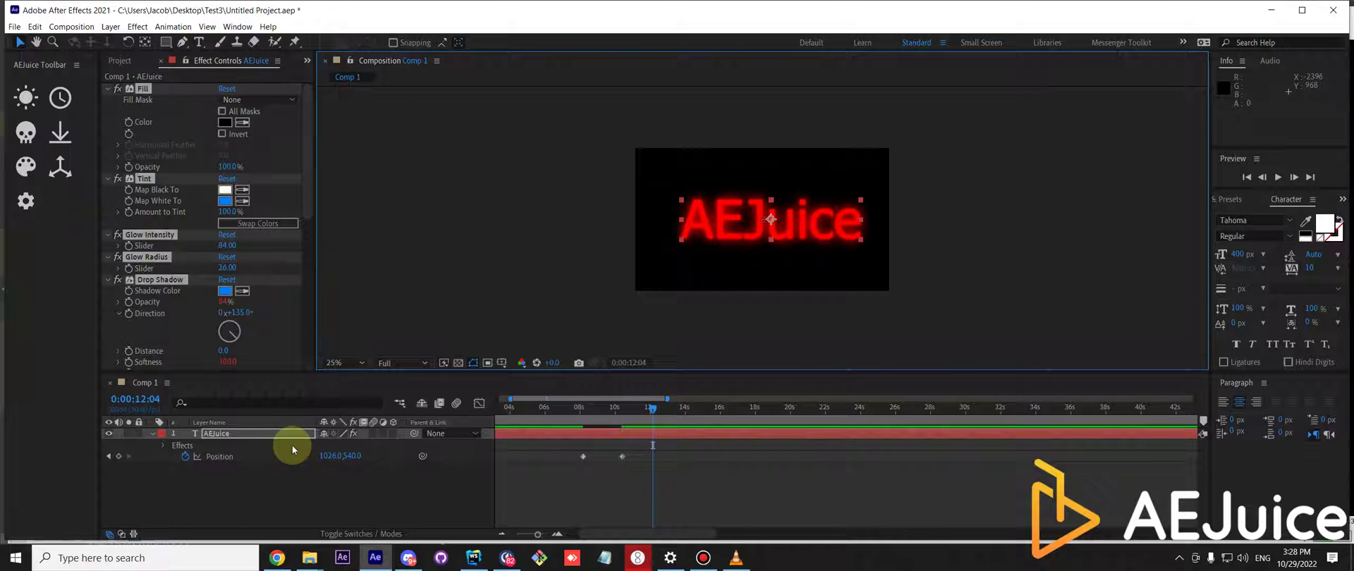
Copy the bounce expression code from the AEJuice article in Chrome, then minimize Chrome.
mouse_move(279, 559)
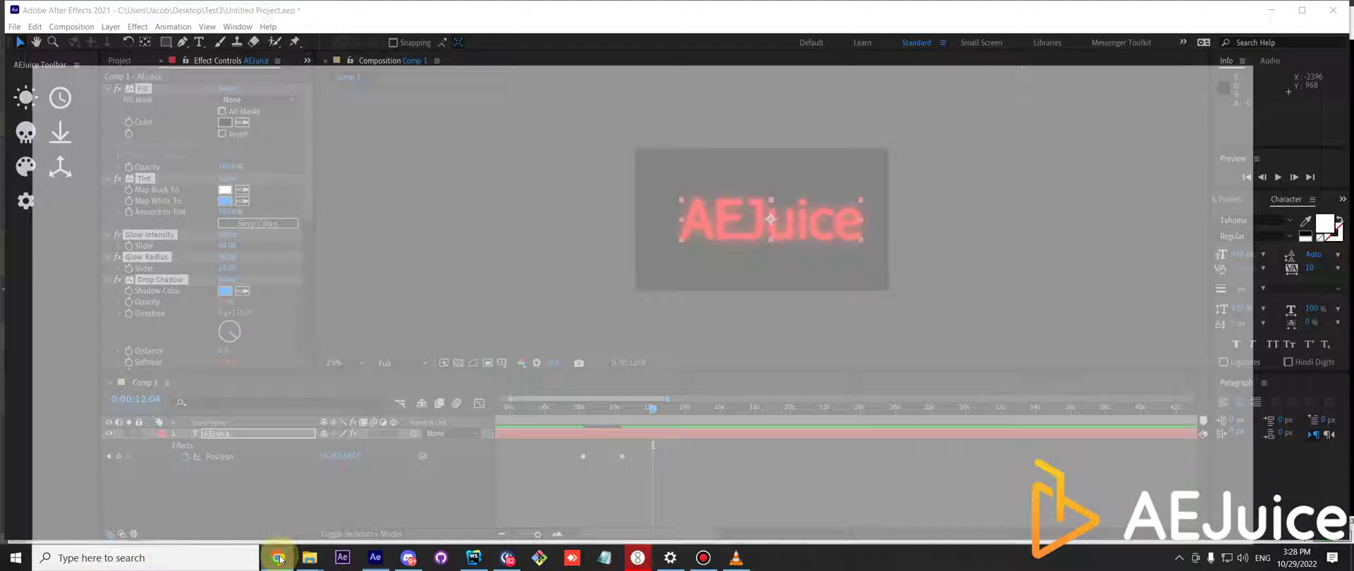
click(279, 502)
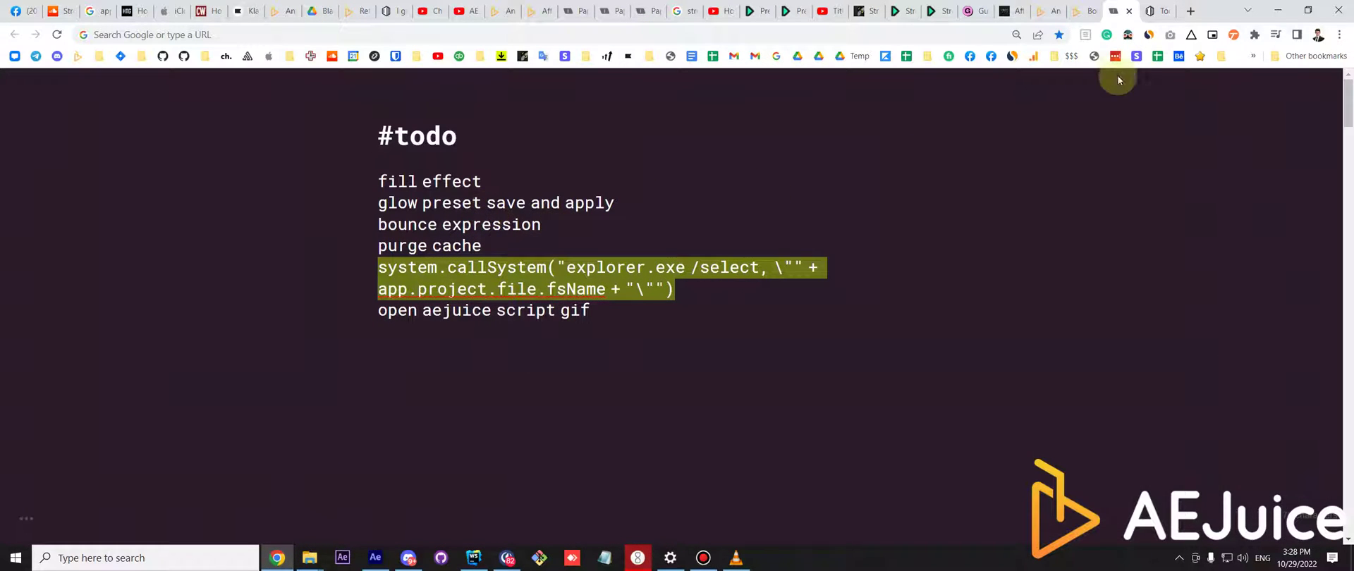
click(1088, 14)
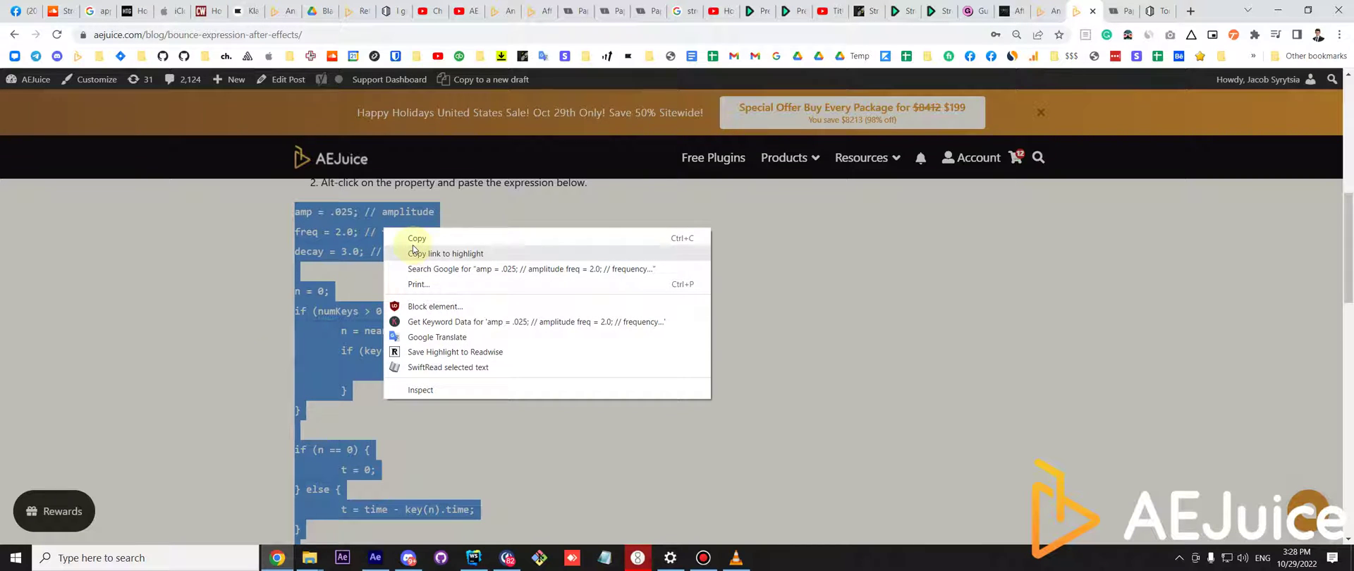
click(678, 238)
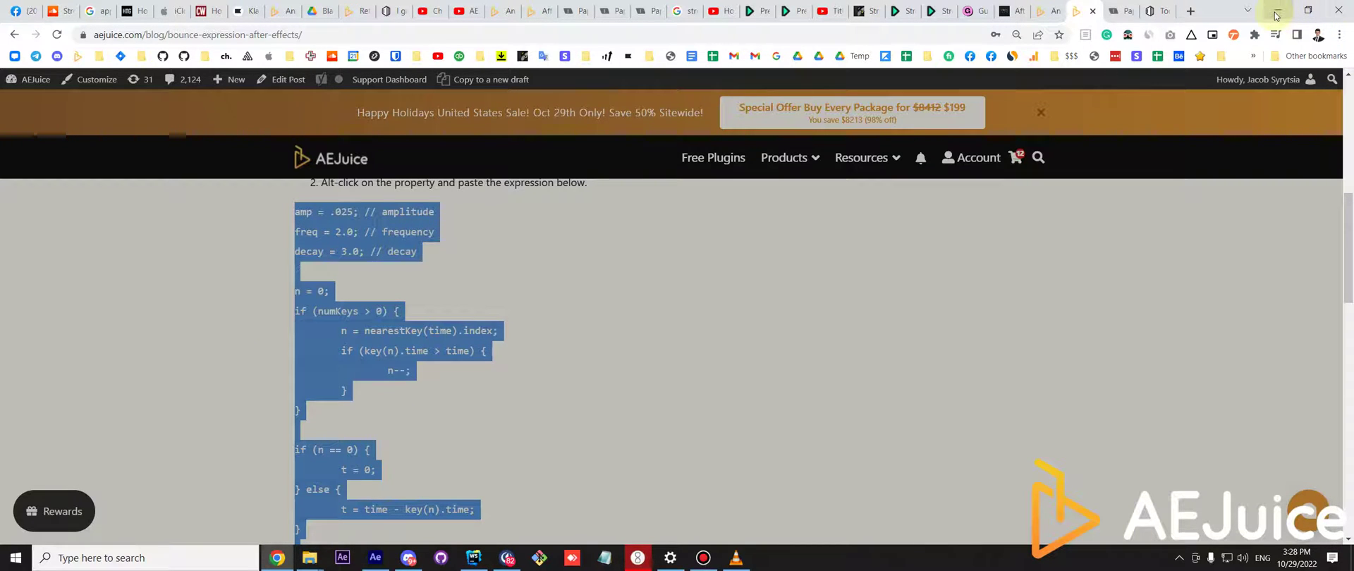
click(1277, 14)
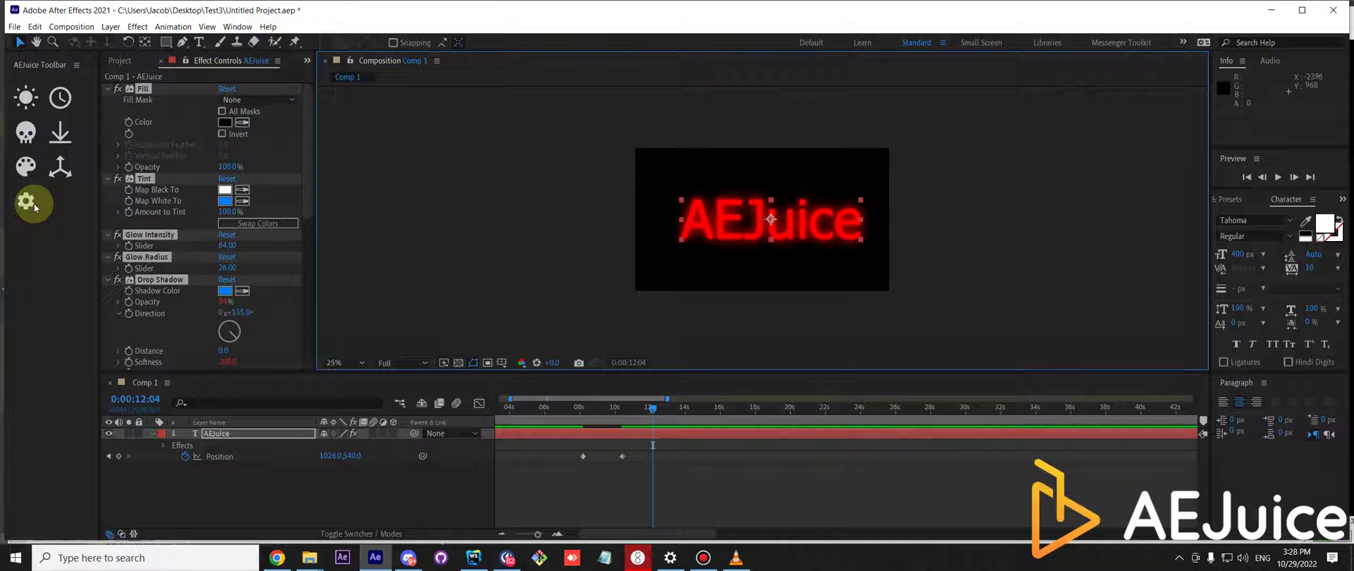
Add a collapse-arrows Set expression button holding the pasted bounce code, save it and close settings.
click(33, 202)
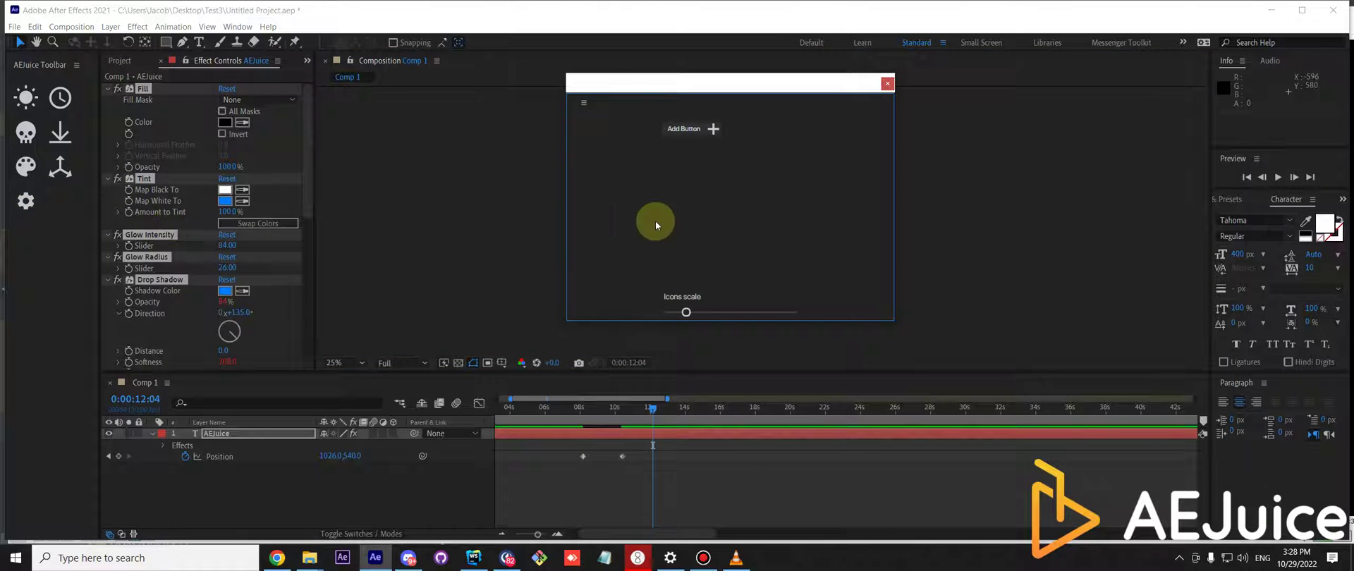
click(694, 261)
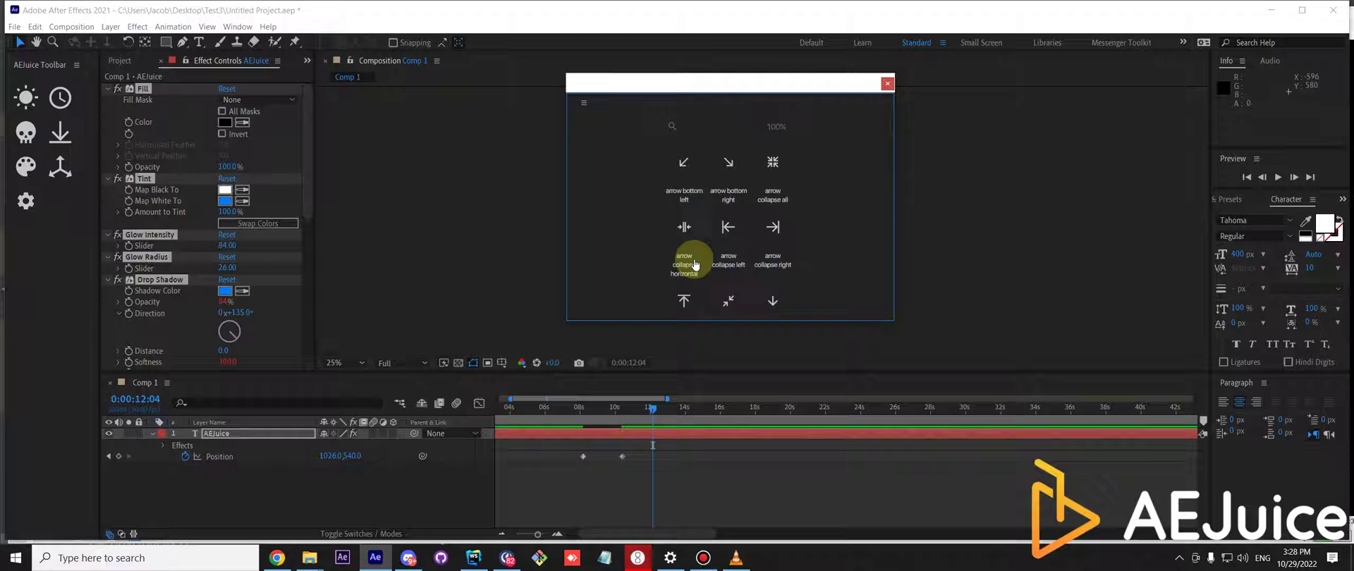
scroll(776, 275, down, 1)
scroll(793, 211, up, 1)
click(774, 163)
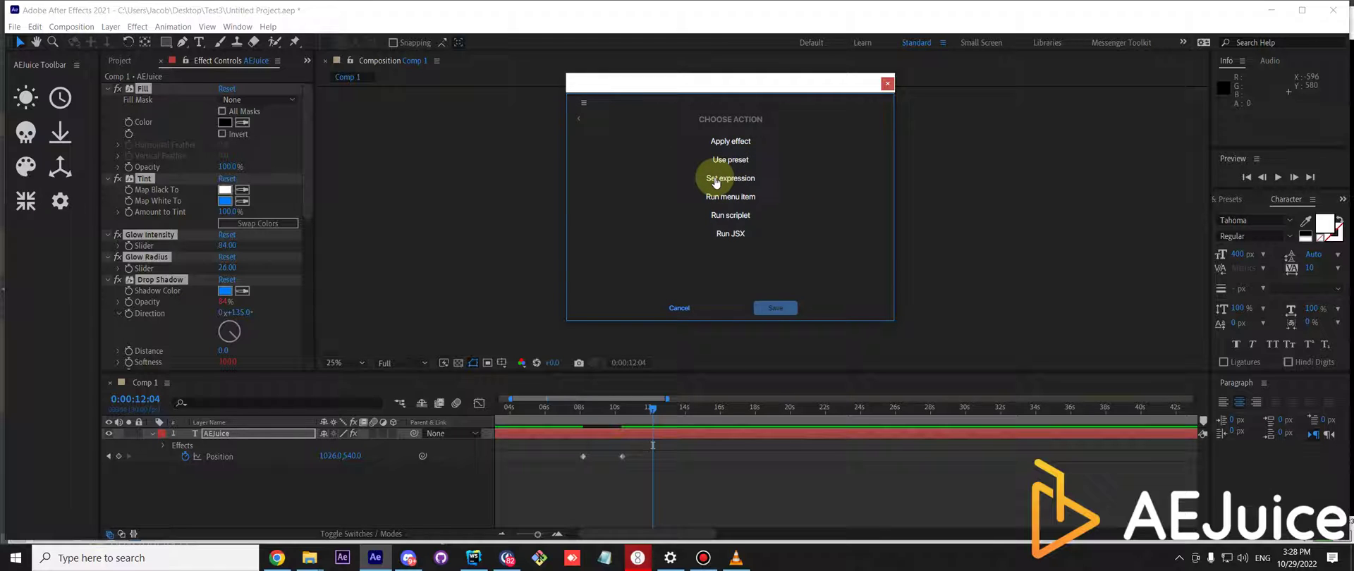
click(716, 180)
click(655, 142)
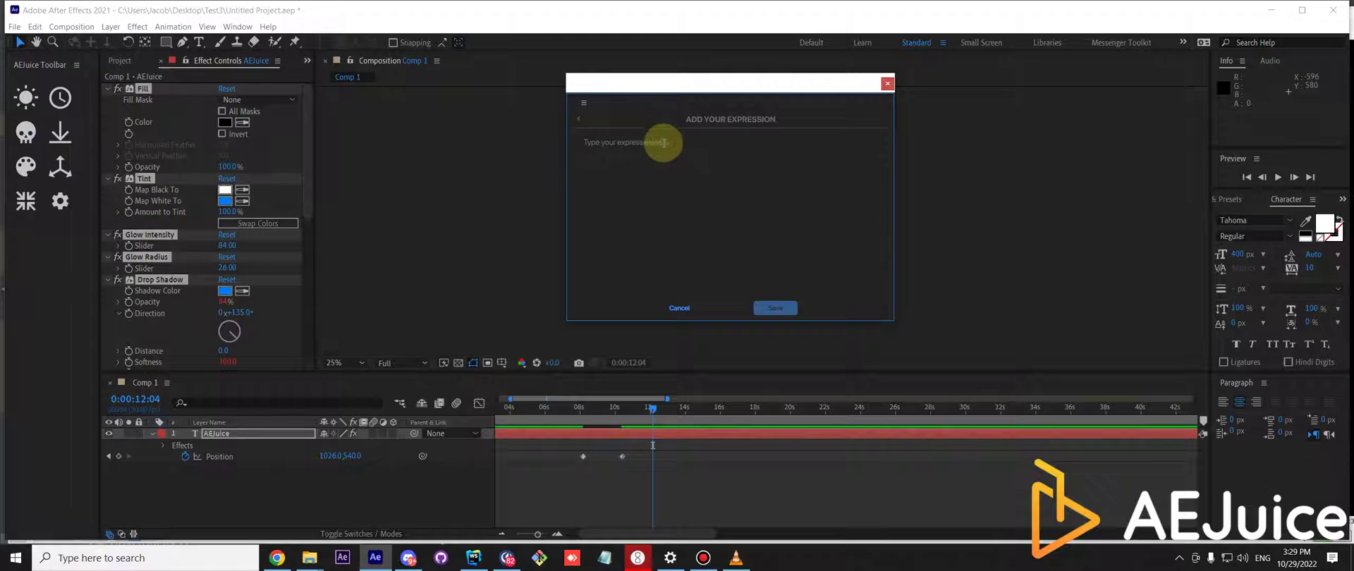
key(ctrl+v)
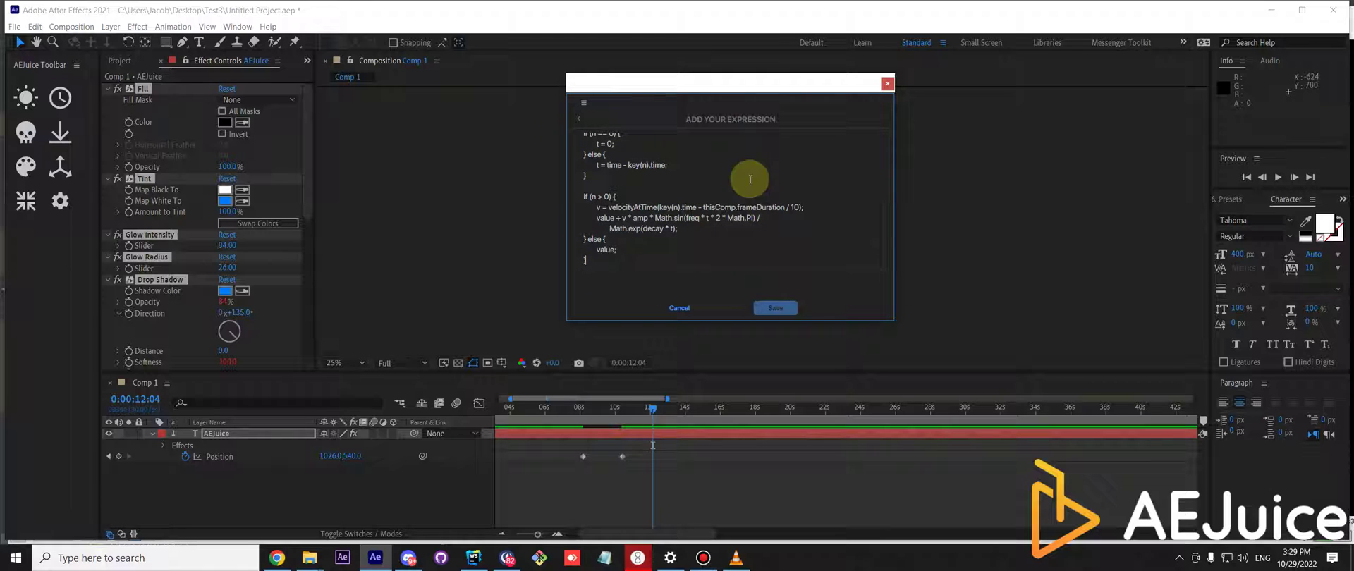
click(791, 309)
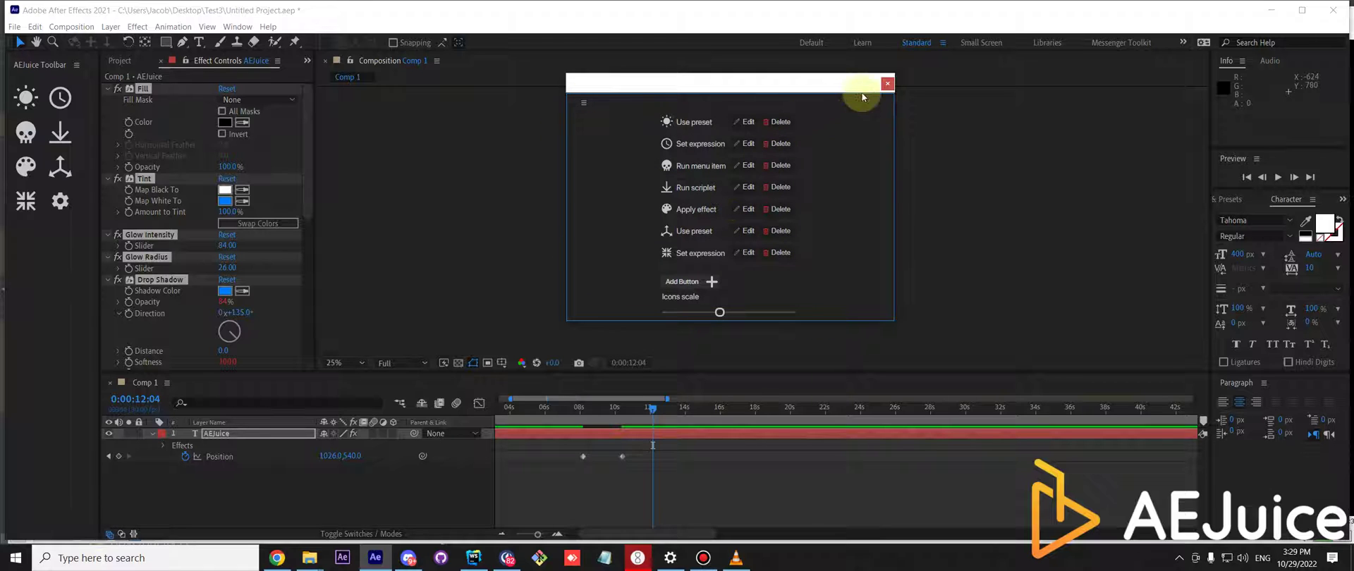
click(887, 84)
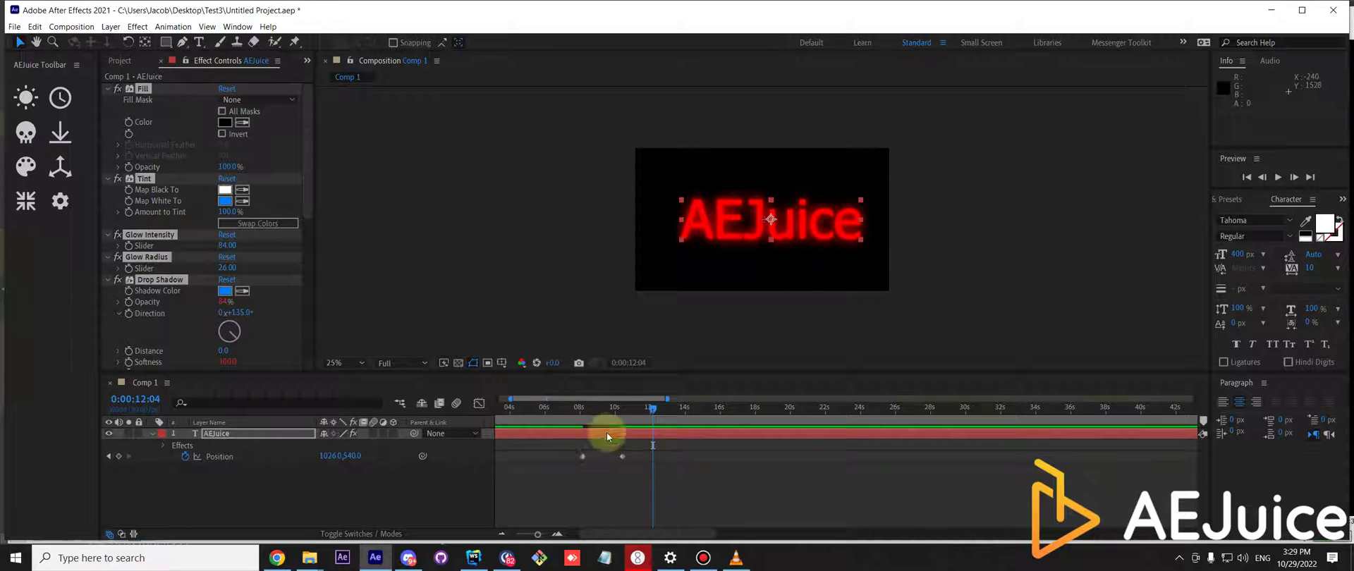
Apply the bounce expression to the AEJuice layer's Position with the collapse-arrows button.
click(225, 457)
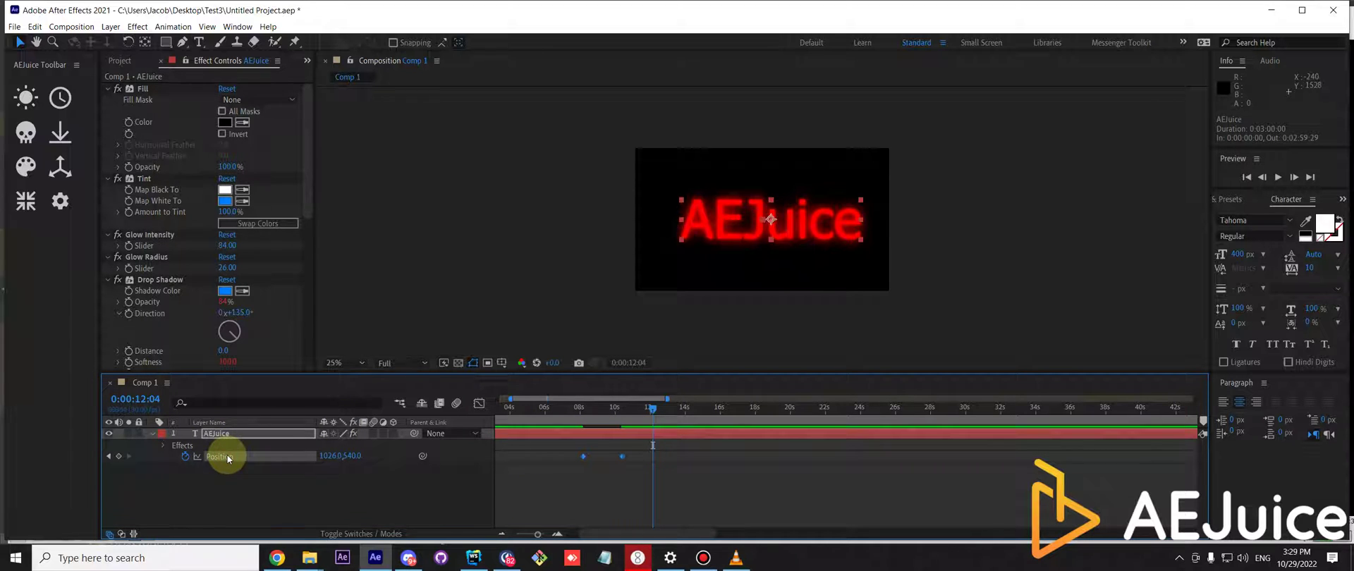
click(27, 202)
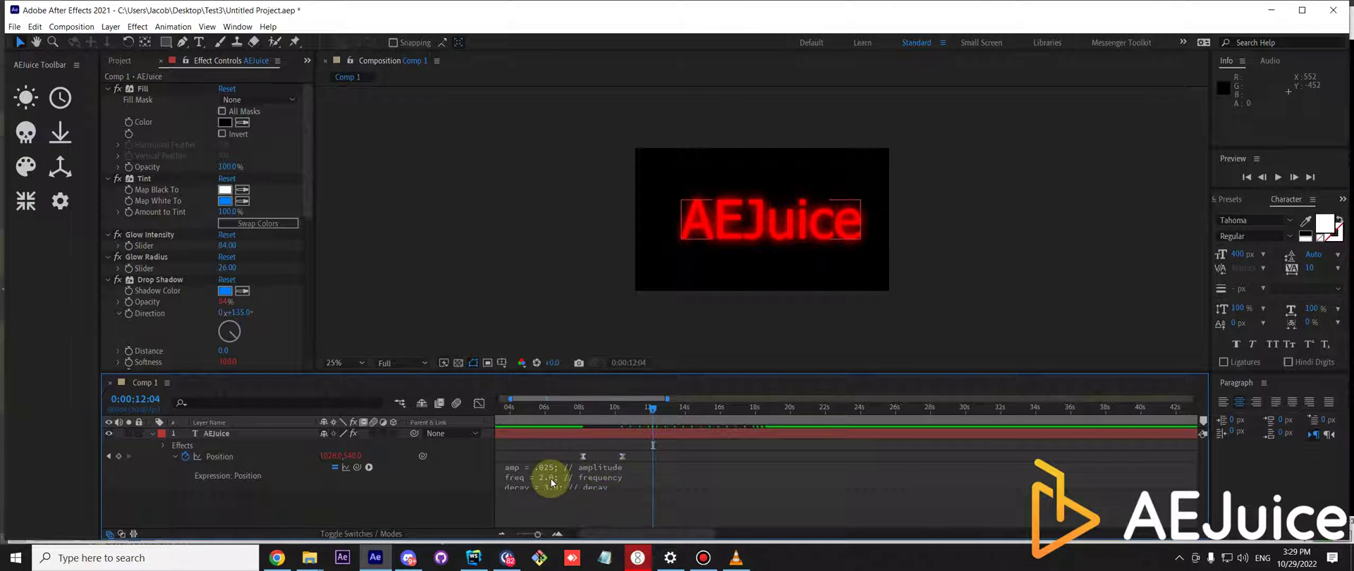
click(449, 471)
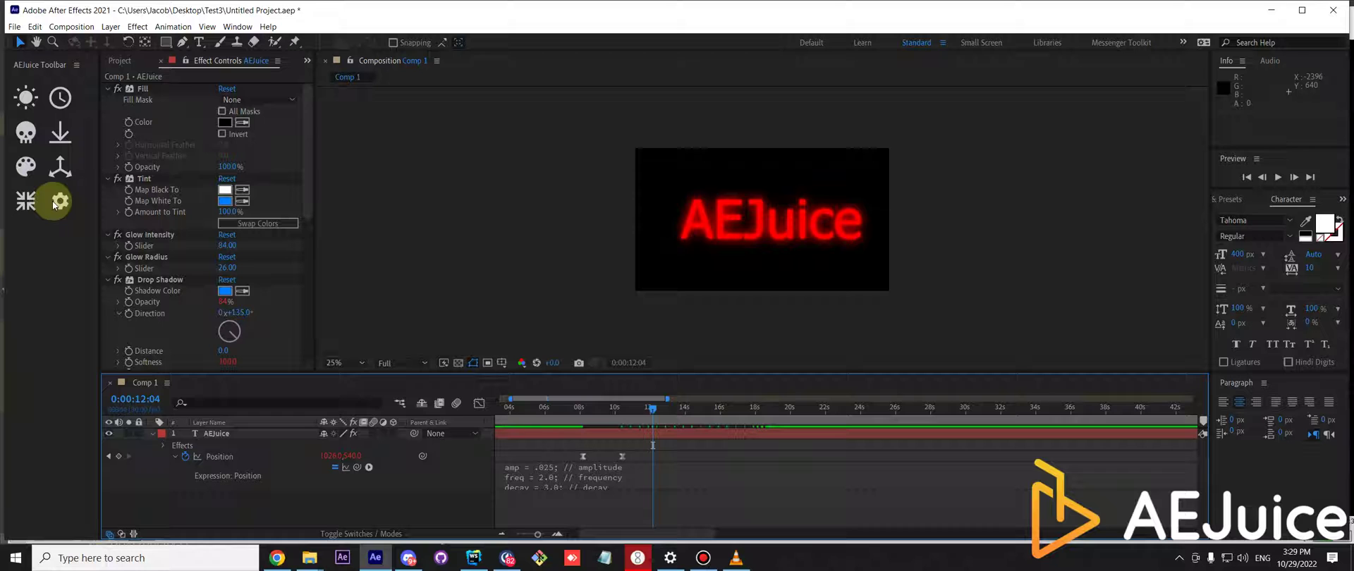
Delete the old Run menu item button from the AEJuice Toolbar.
click(36, 27)
mouse_move(71, 27)
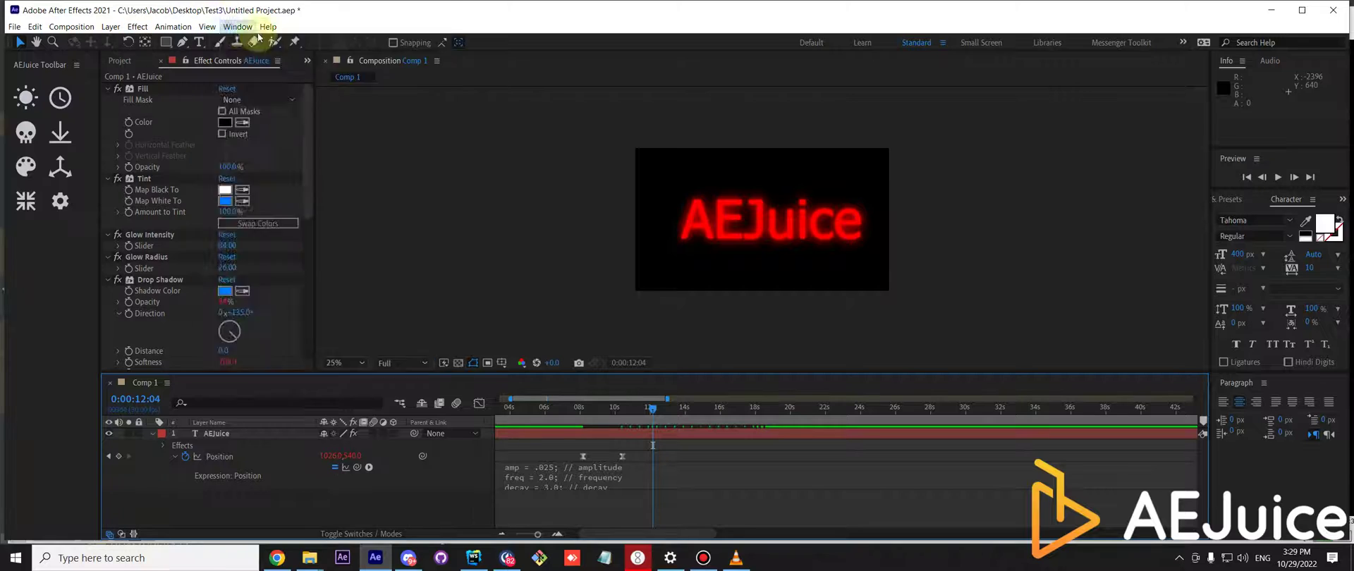
mouse_move(237, 27)
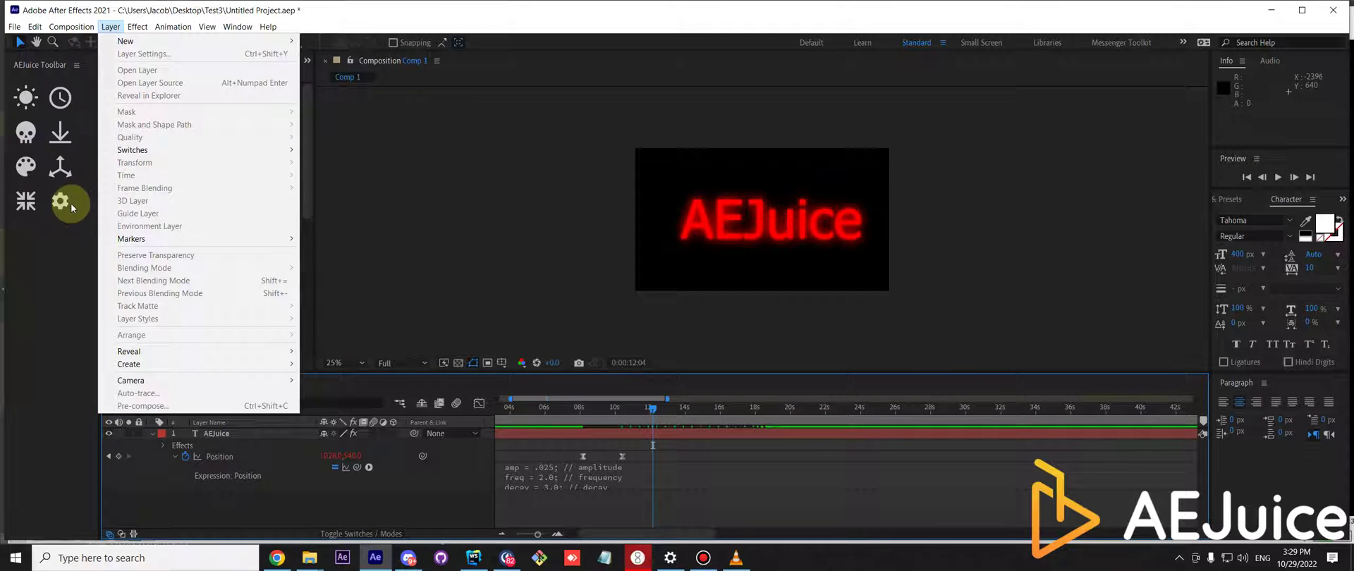
click(61, 202)
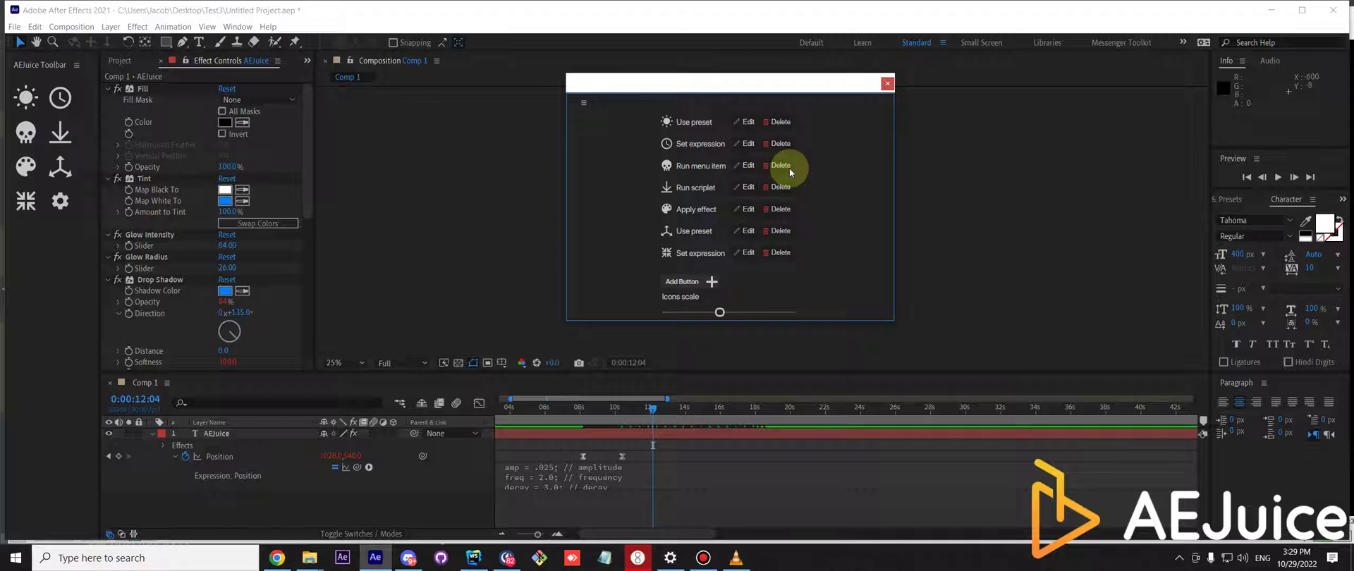
click(783, 169)
click(739, 293)
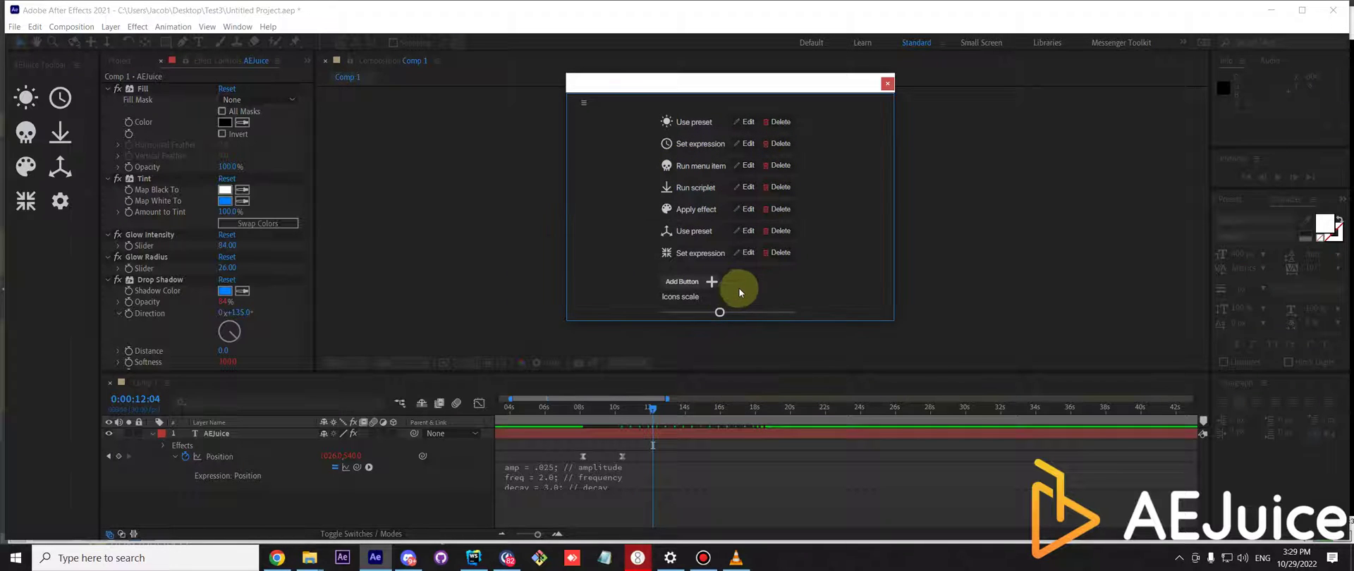
Start a new skull-icon toolbar button set to Run menu item.
click(681, 261)
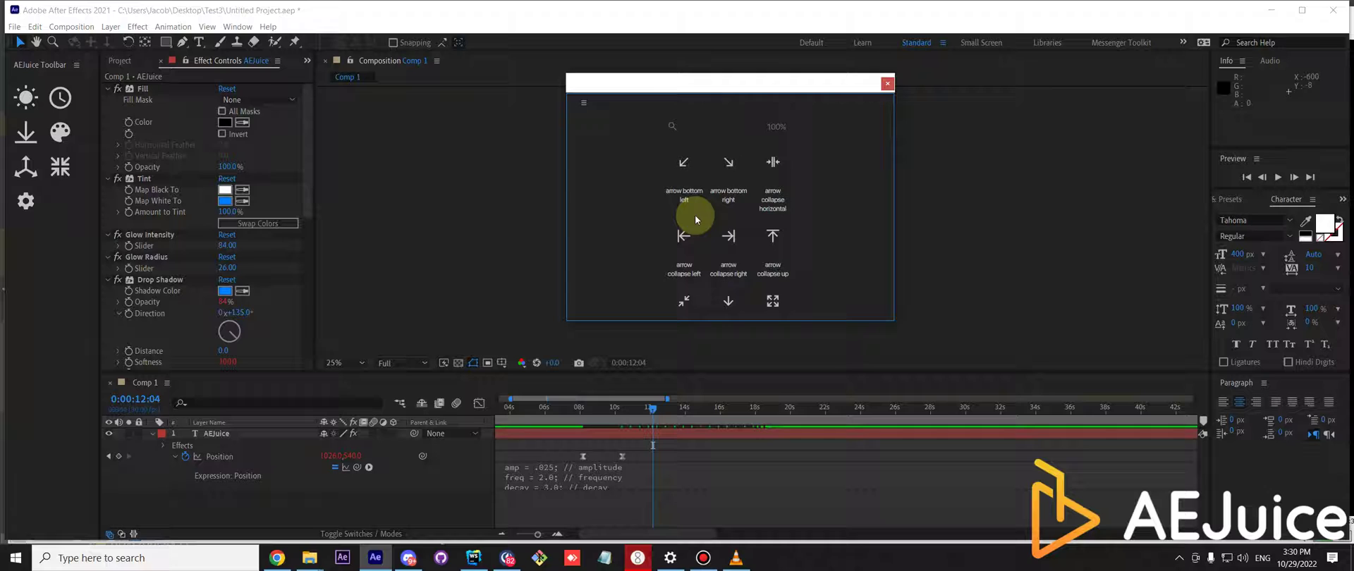
click(699, 127)
text(sku)
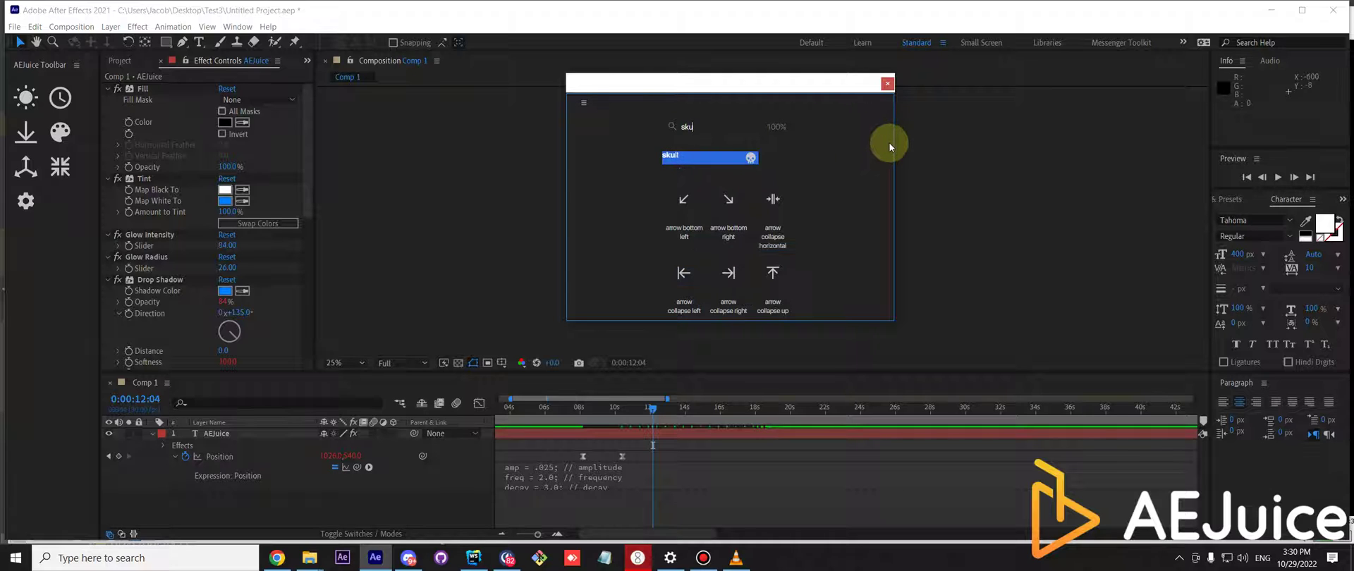
click(720, 155)
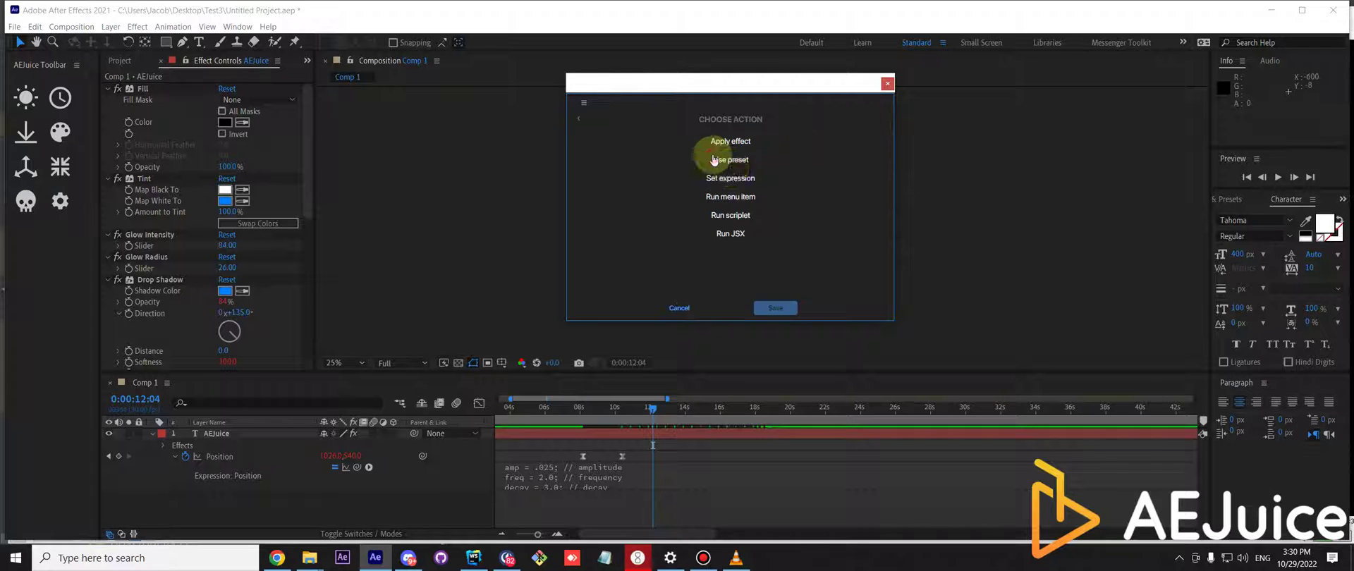
click(744, 196)
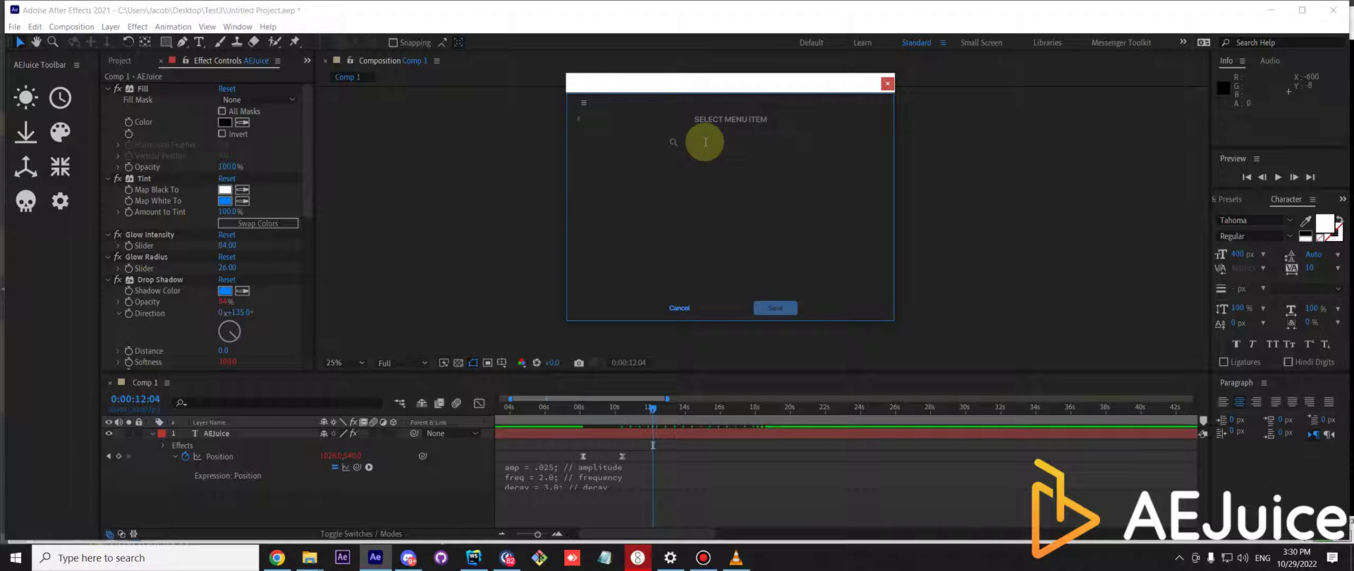
Set the button's command to AllMemoryDiskCache, save it and close settings.
click(37, 27)
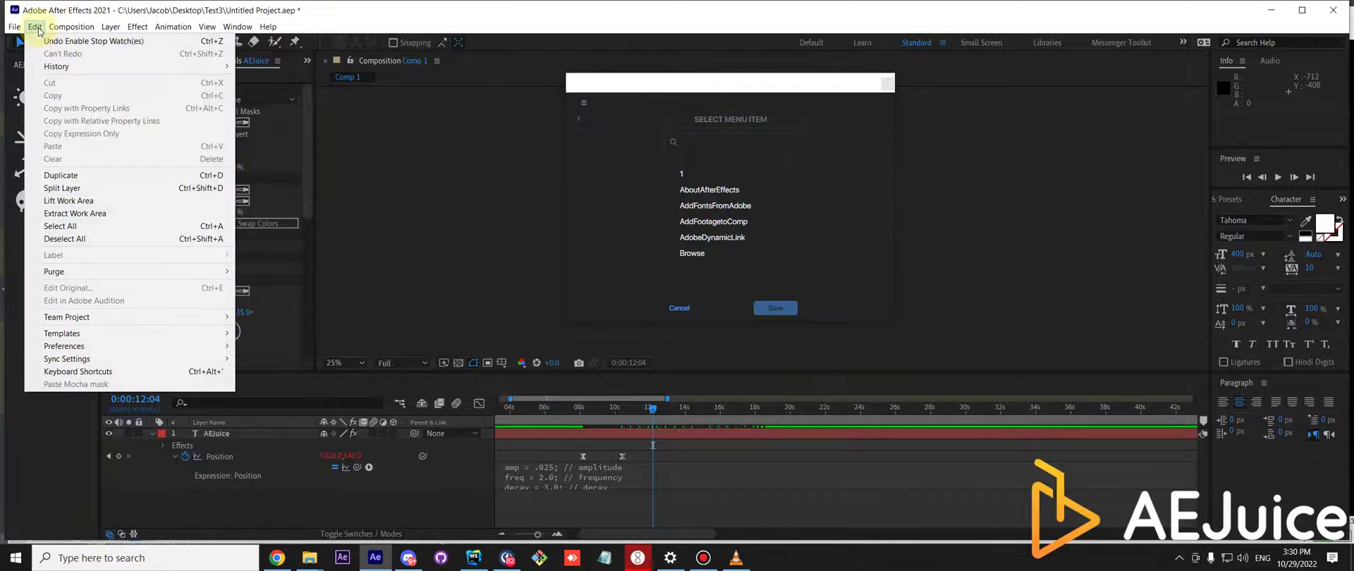
mouse_move(72, 274)
mouse_move(205, 272)
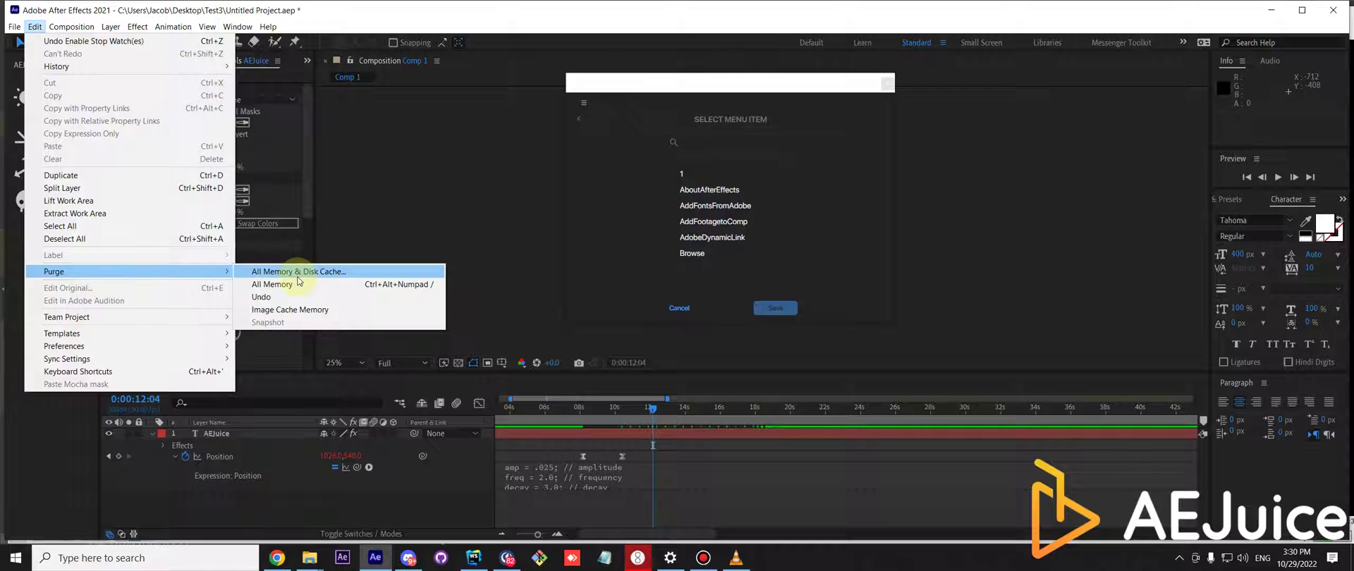
click(689, 137)
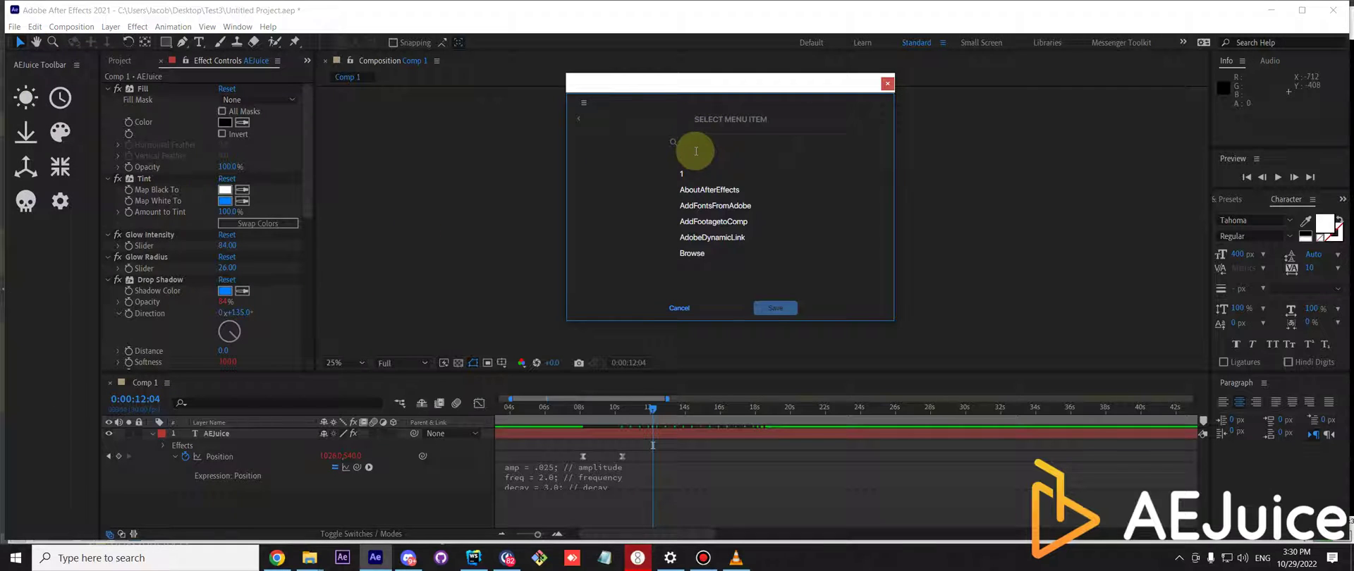
text(allm)
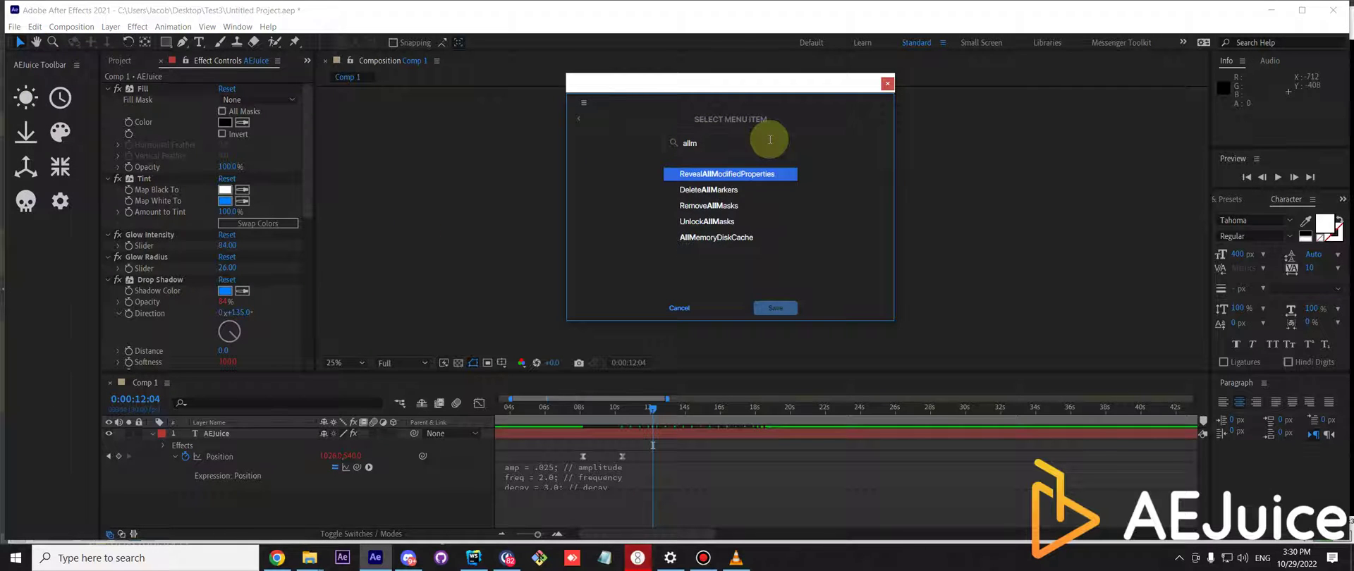
text(e)
click(705, 175)
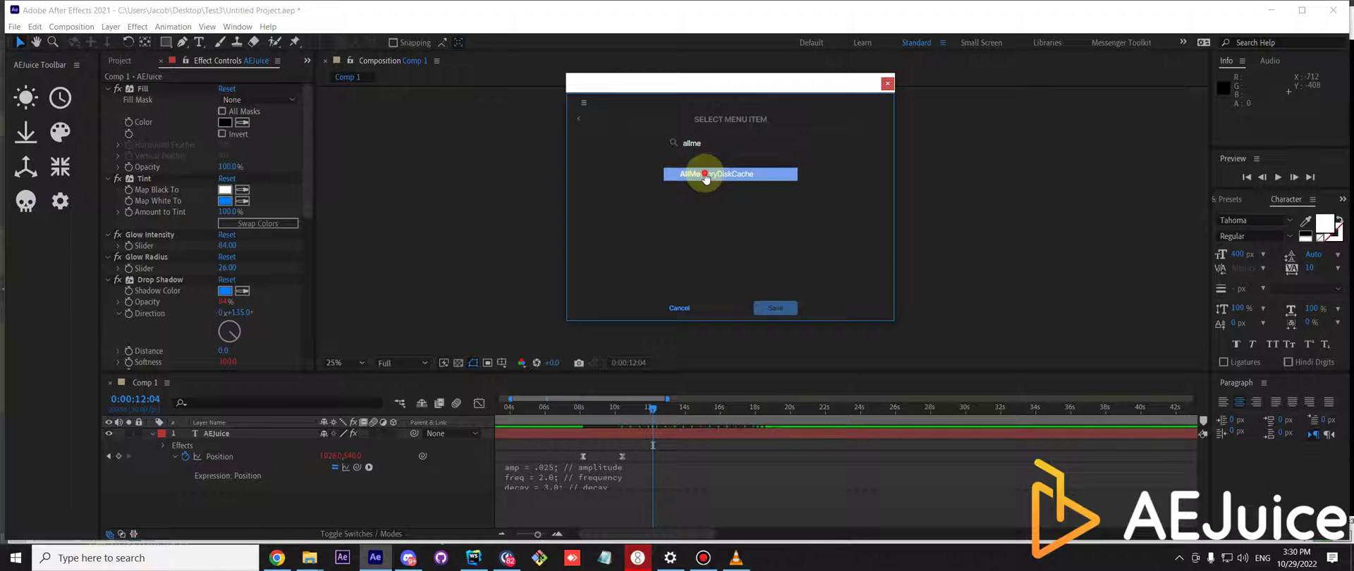
click(776, 309)
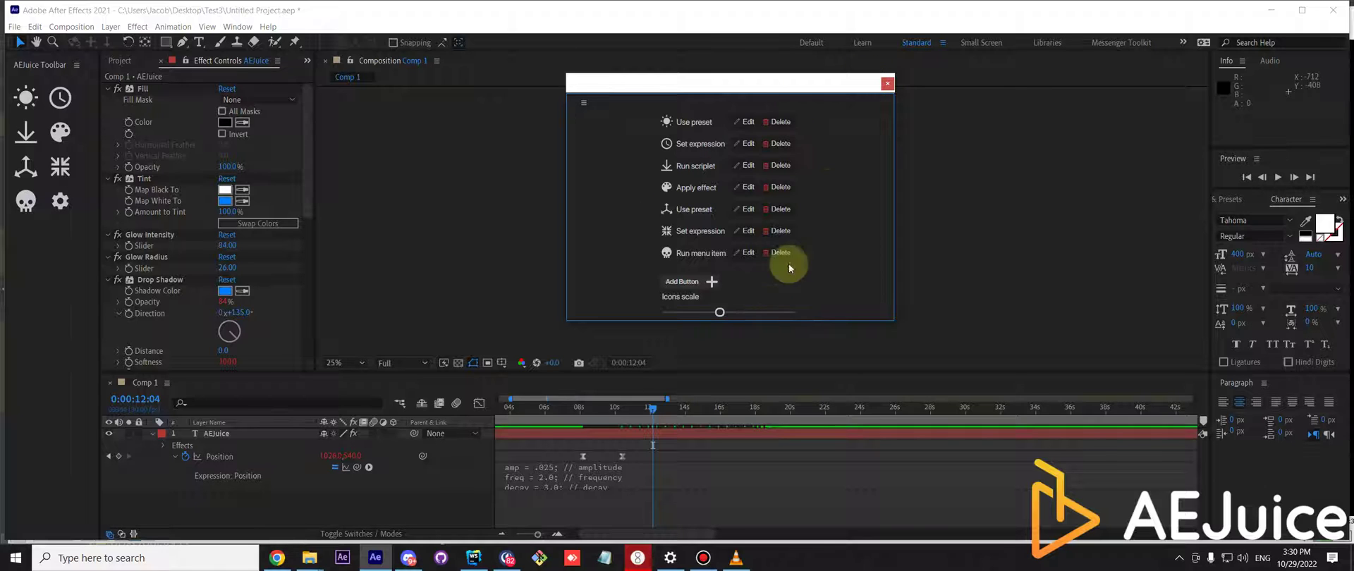
click(887, 83)
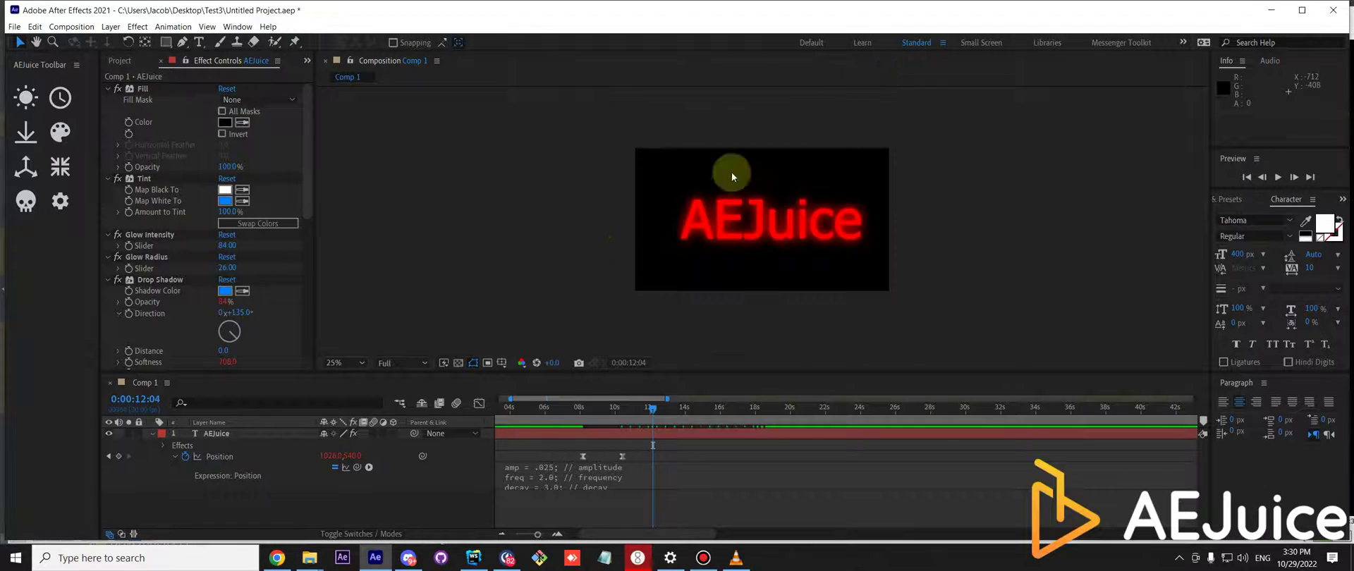
click(37, 203)
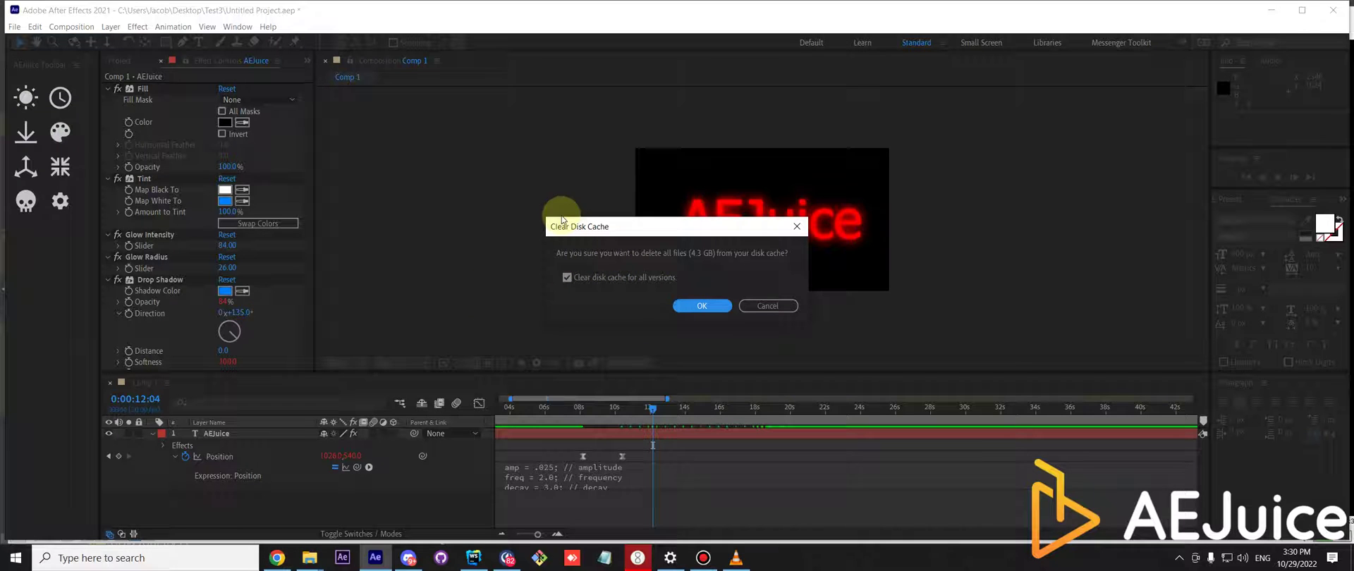
click(789, 309)
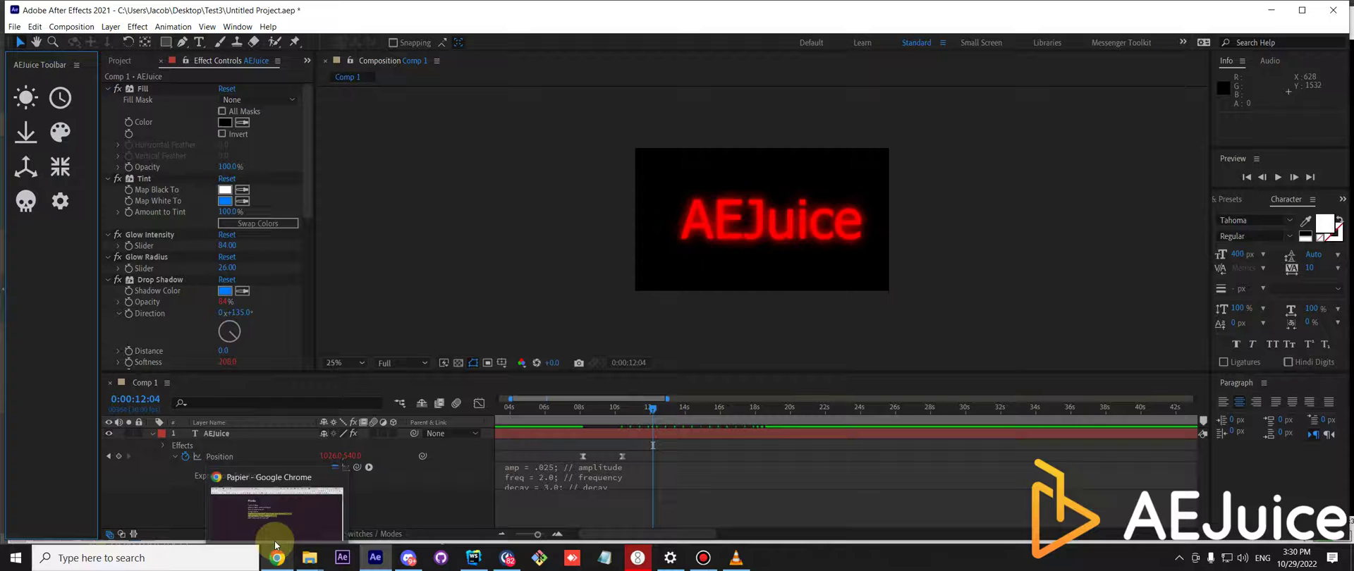
Add a new arrow-collapse-up toolbar button set to Run scriptlet.
click(60, 201)
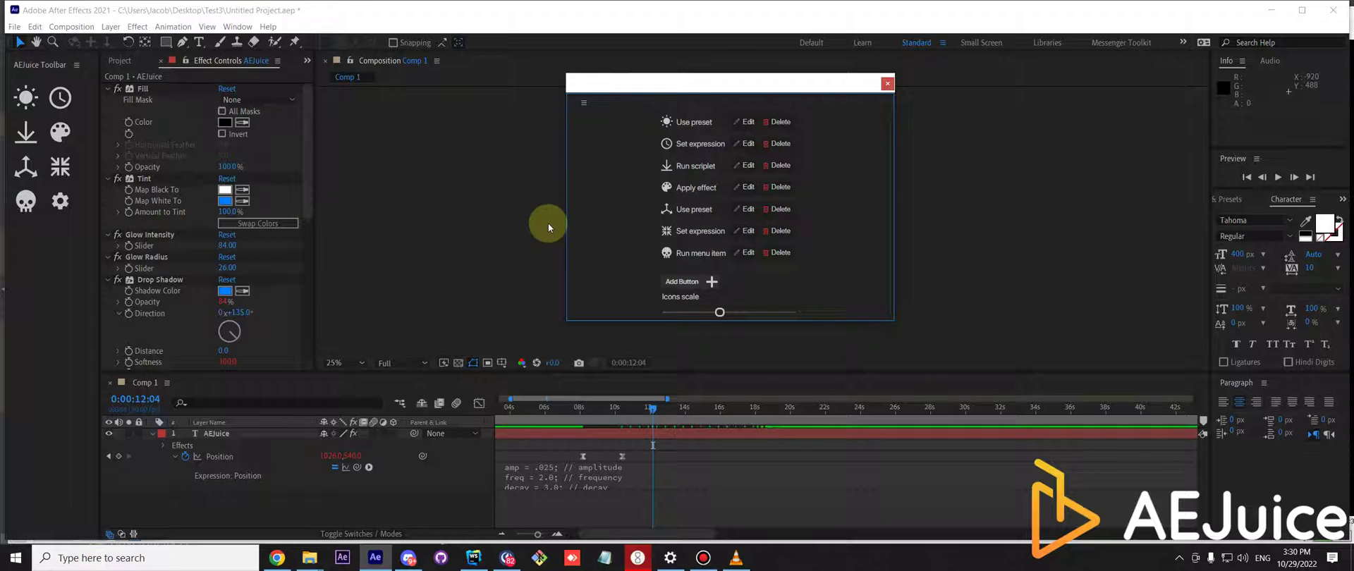
click(715, 282)
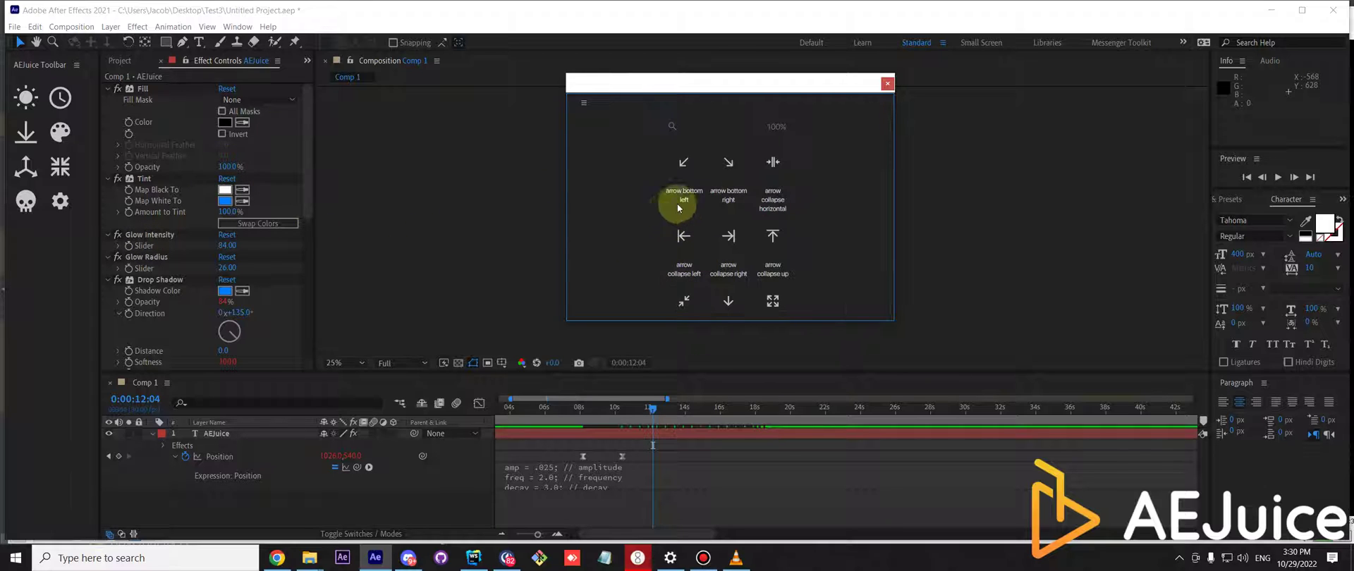
click(771, 240)
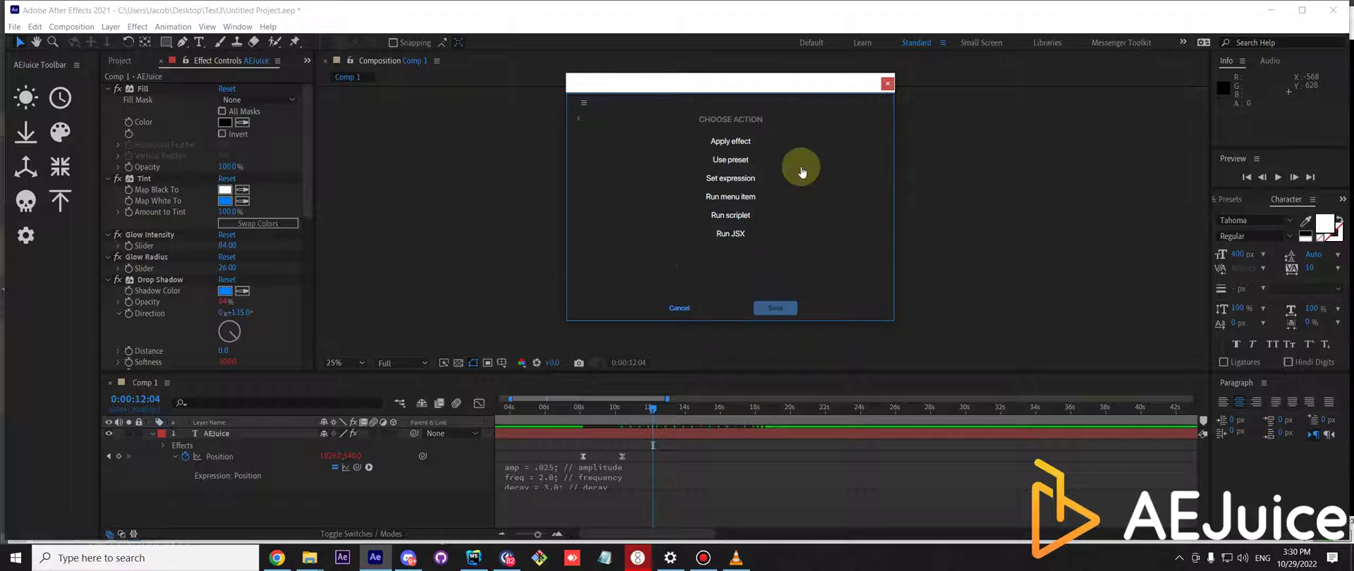
click(734, 215)
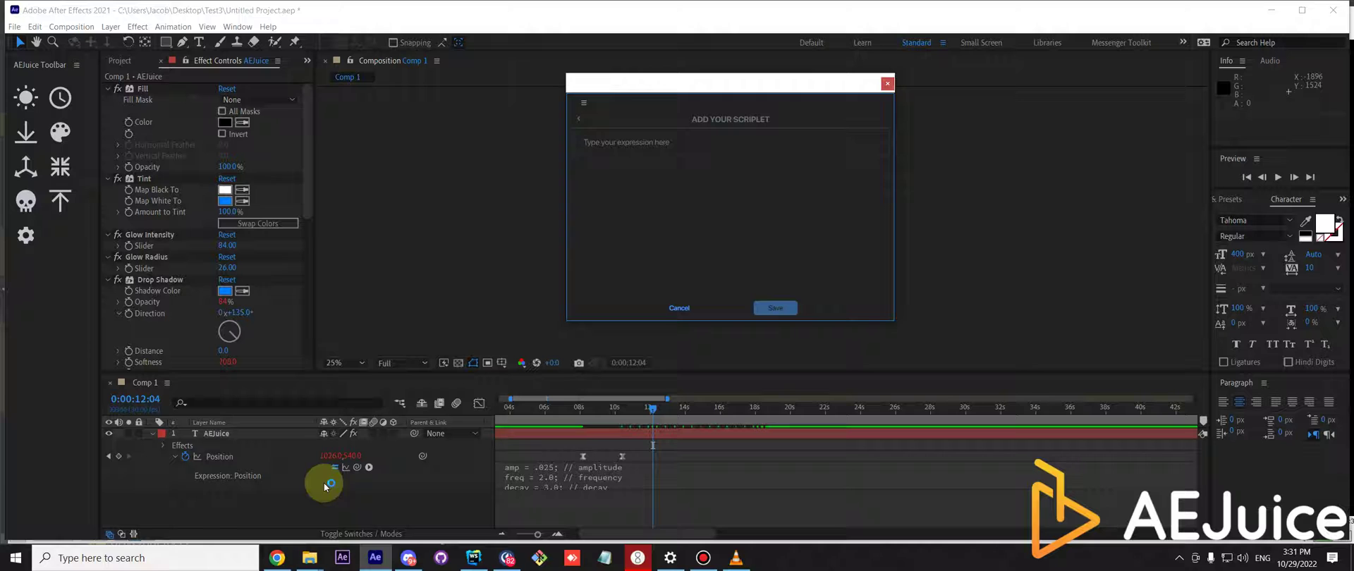
Open the Toolbar menu commands list page and scroll through its command entries.
click(278, 558)
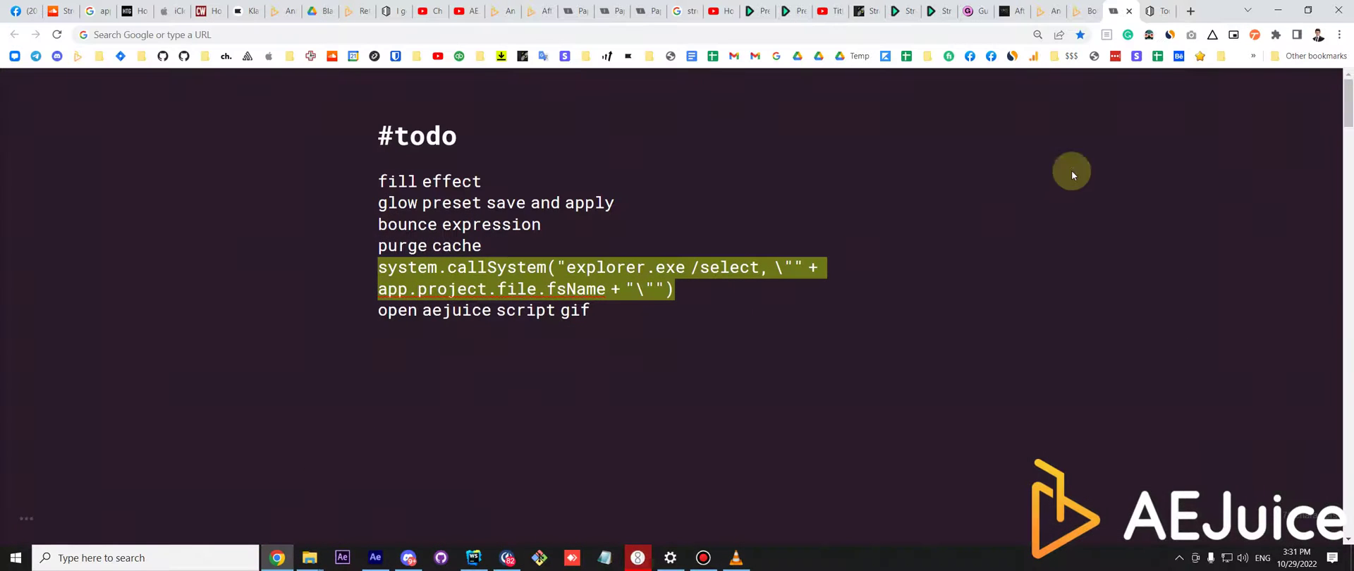
click(1156, 11)
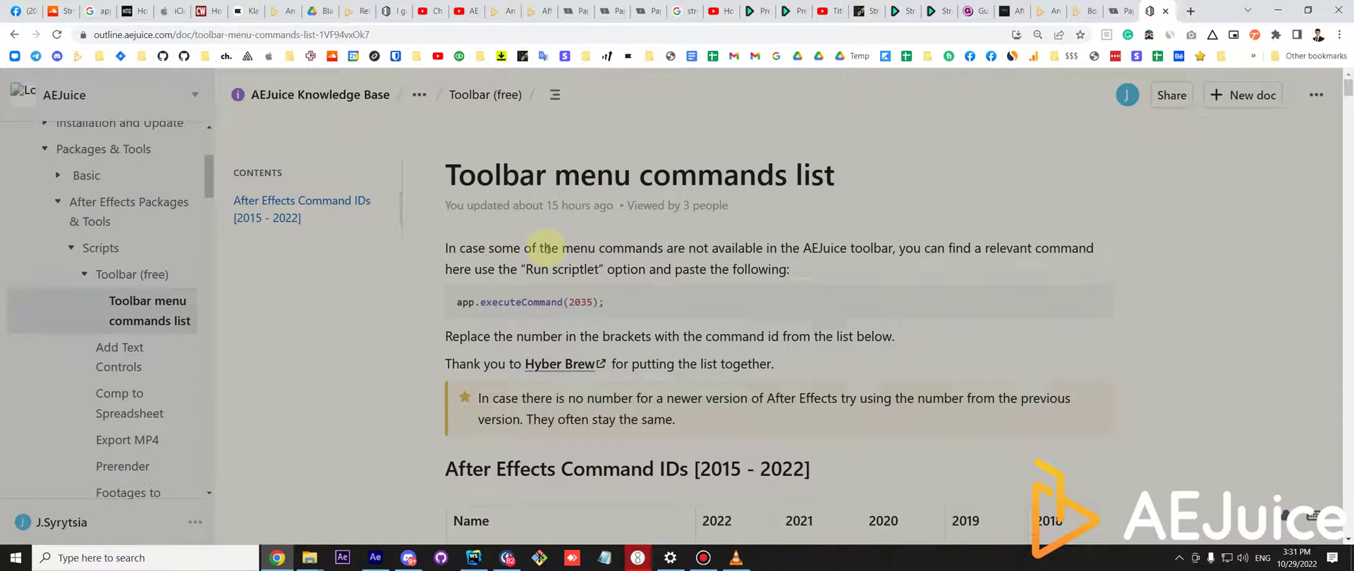
scroll(547, 248, down, 3)
scroll(522, 353, up, 2)
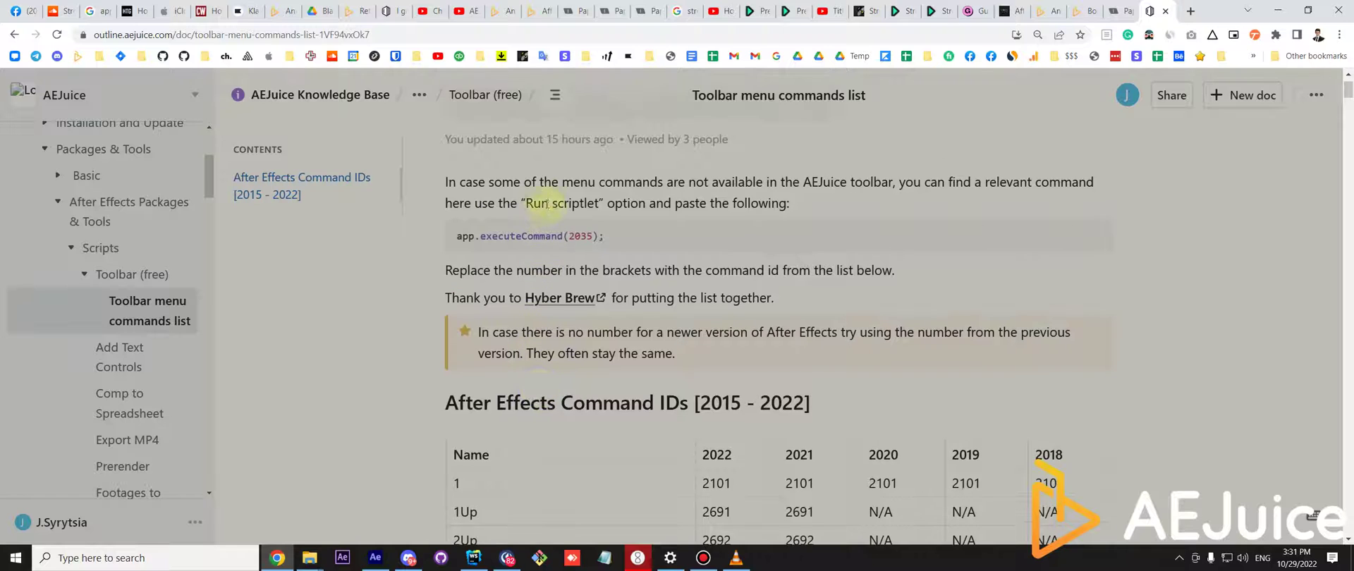
scroll(652, 139, up, 1)
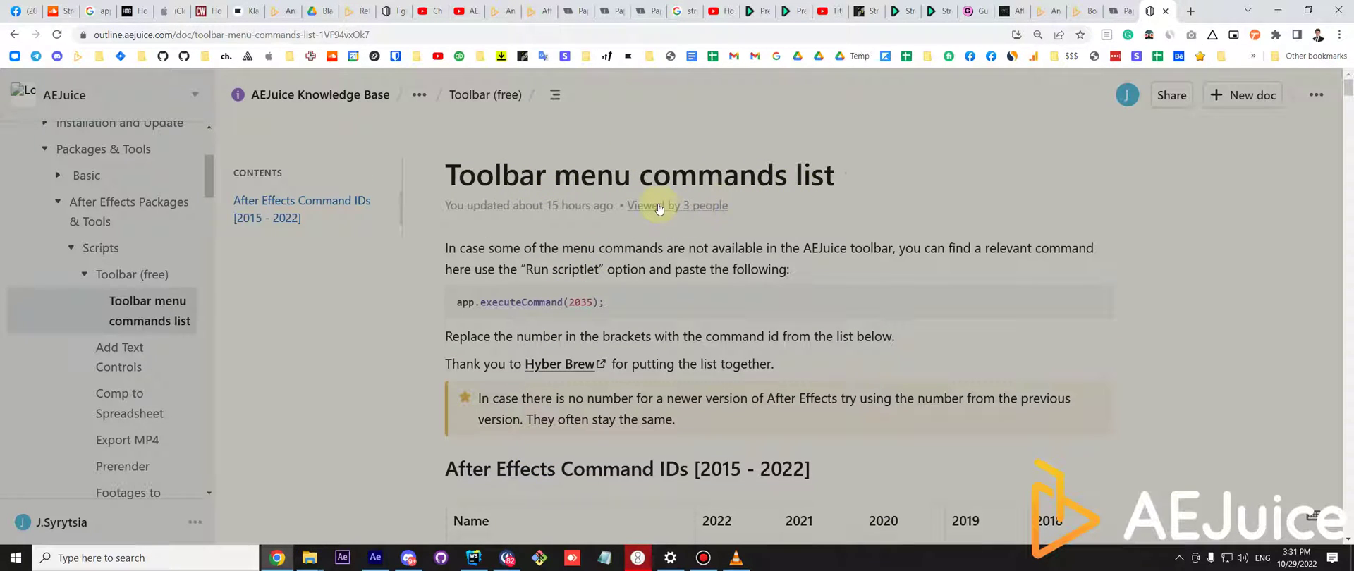
scroll(659, 209, down, 1)
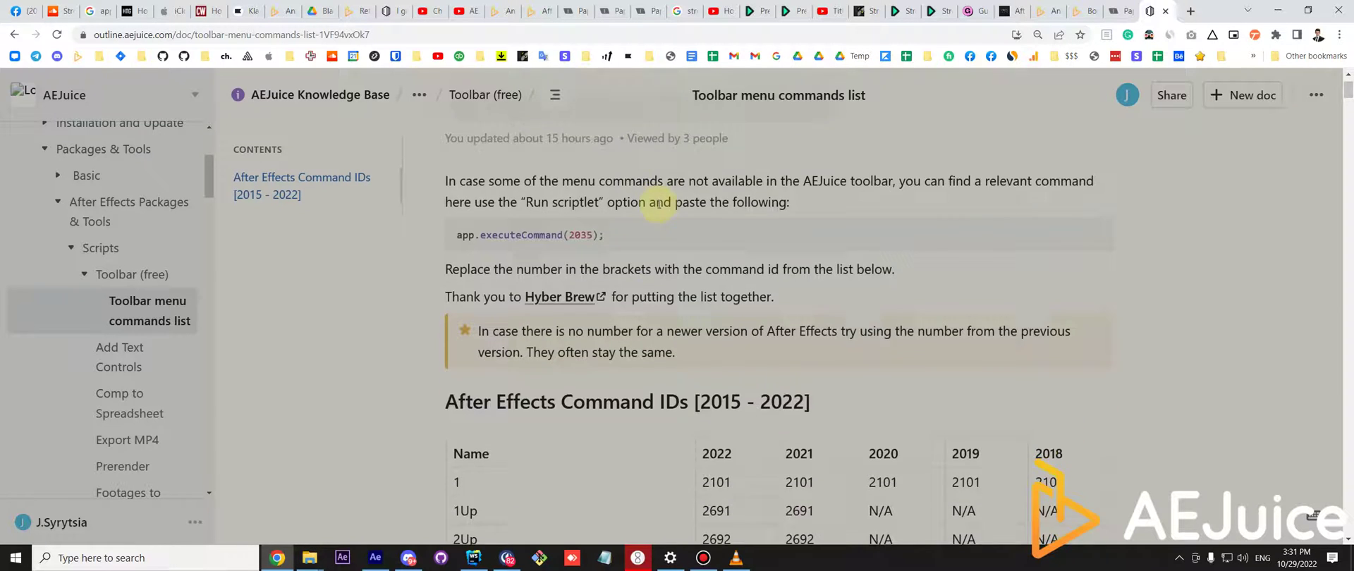
scroll(658, 208, down, 3)
scroll(641, 349, up, 2)
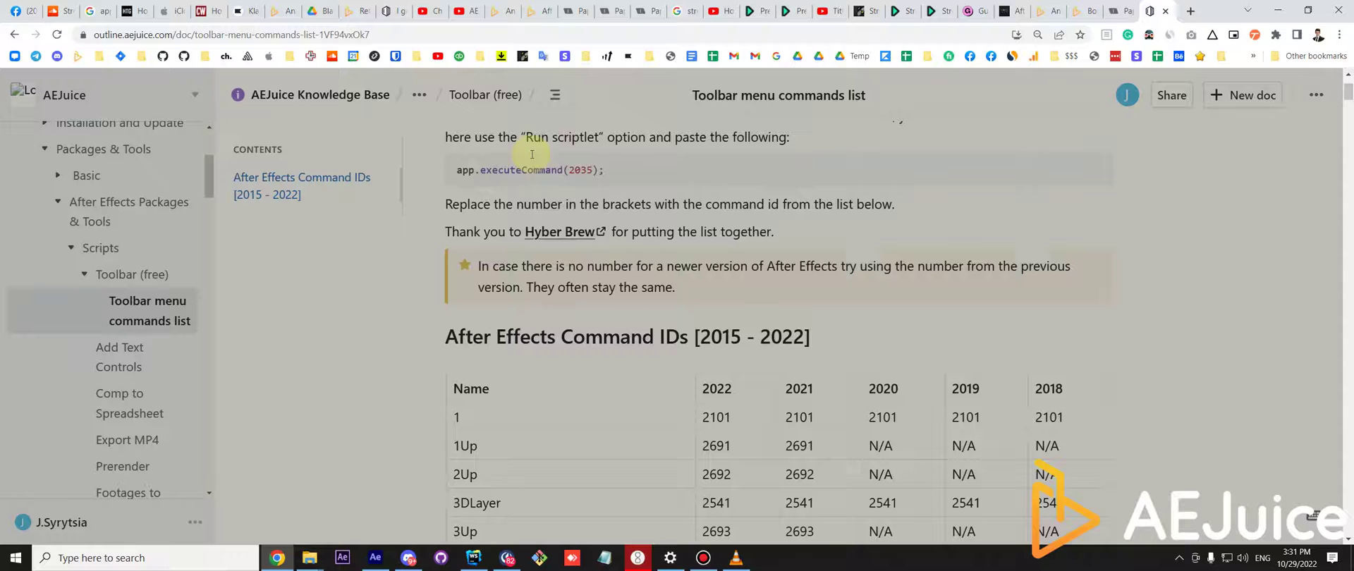
scroll(589, 281, down, 4)
scroll(576, 317, down, 3)
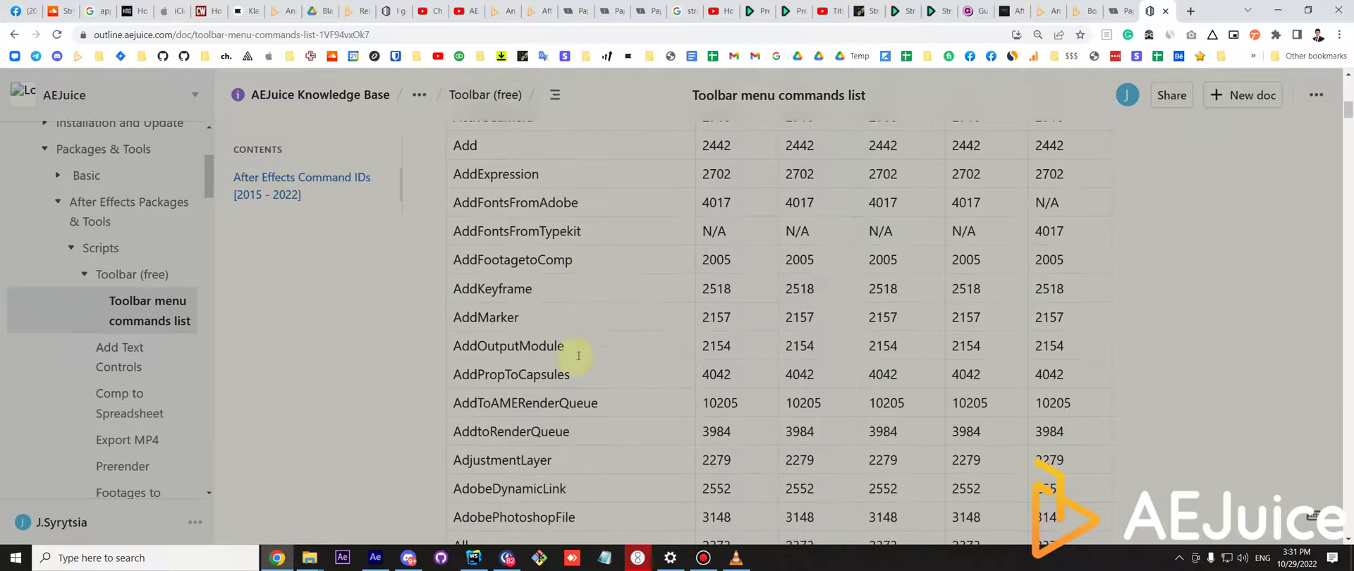
scroll(731, 296, up, 6)
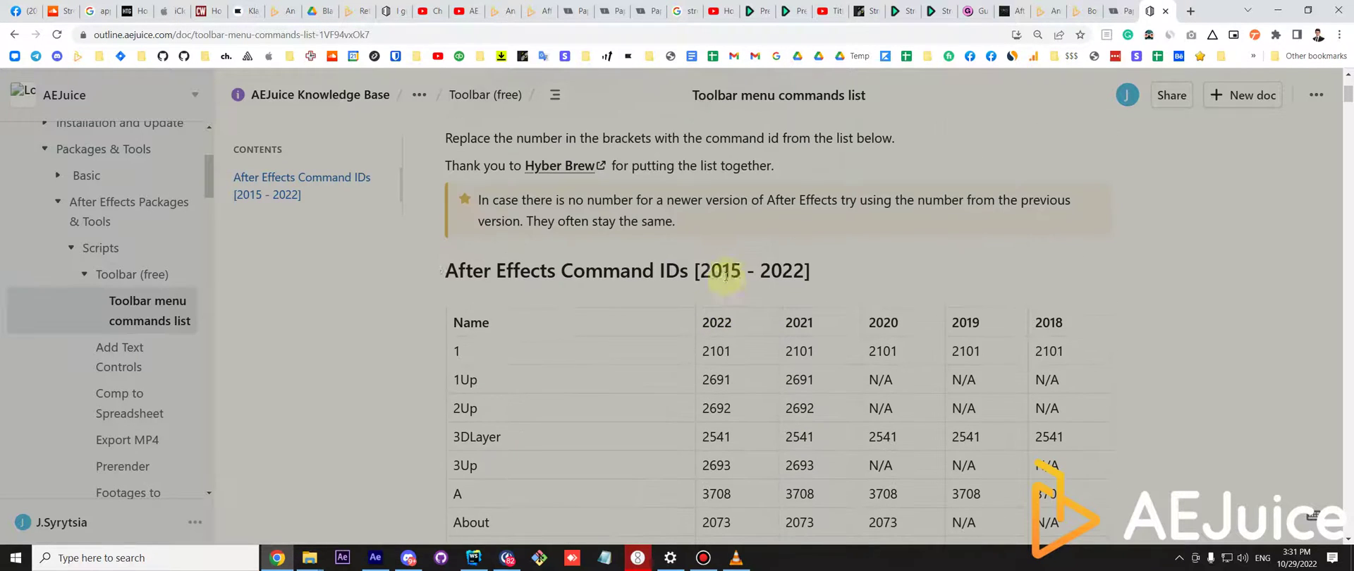
Mark command id 2101 in the app.executeCommand sample, then go to the #todo notes.
double_click(718, 351)
scroll(663, 335, up, 3)
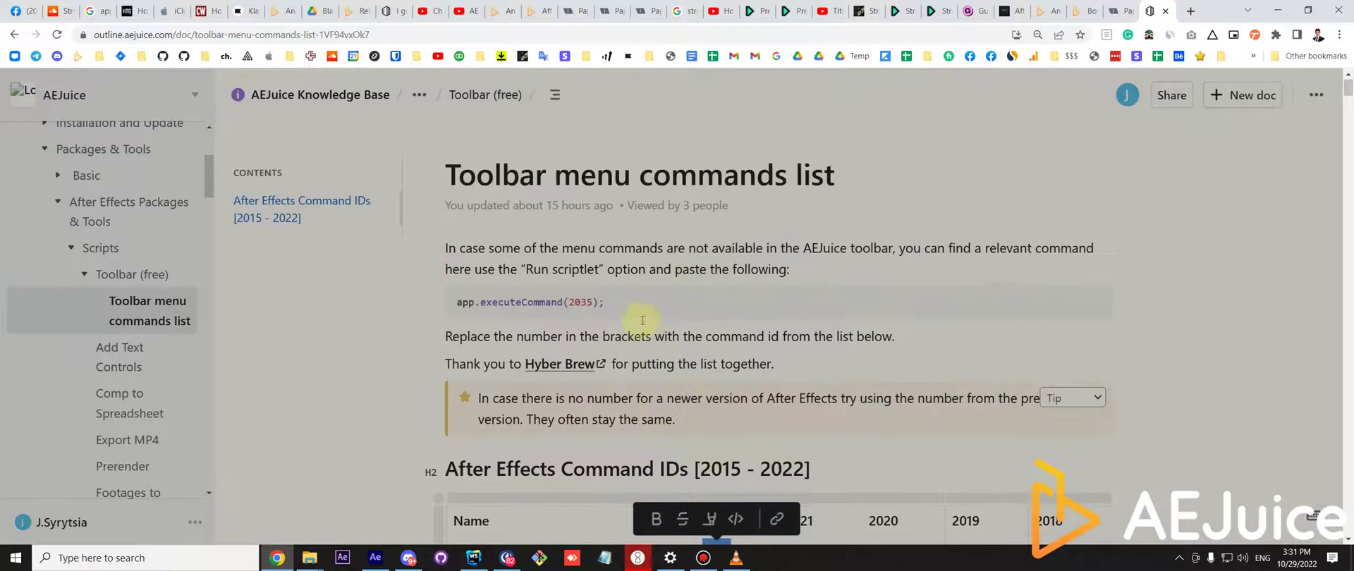
drag(593, 299, 573, 302)
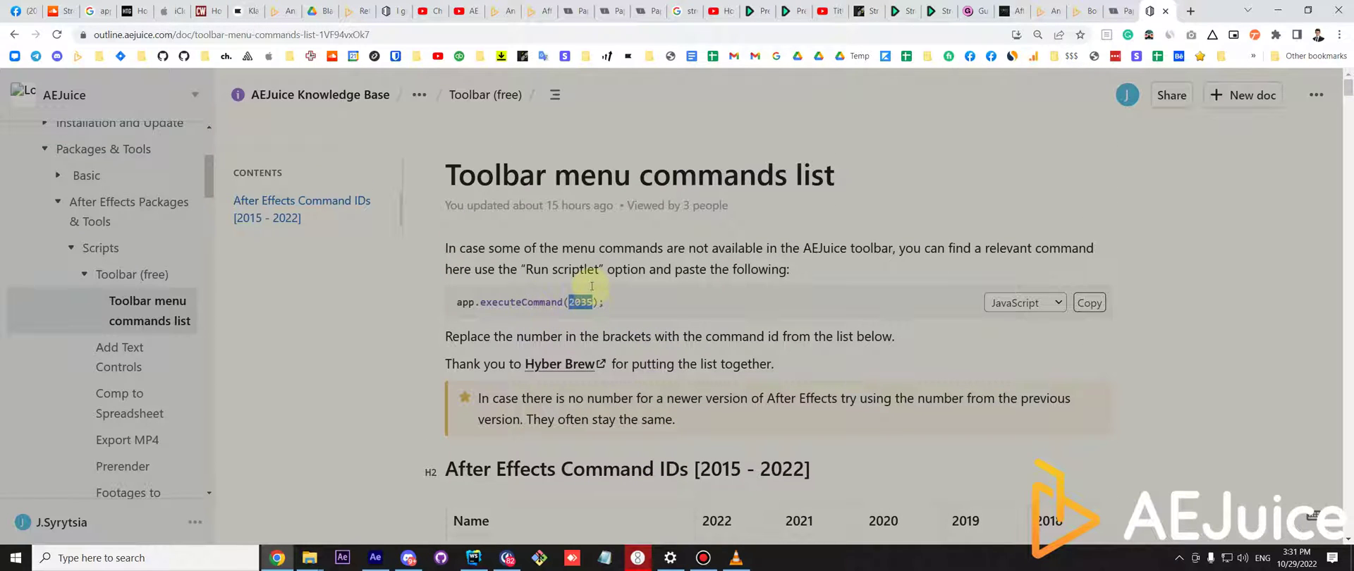
click(1114, 13)
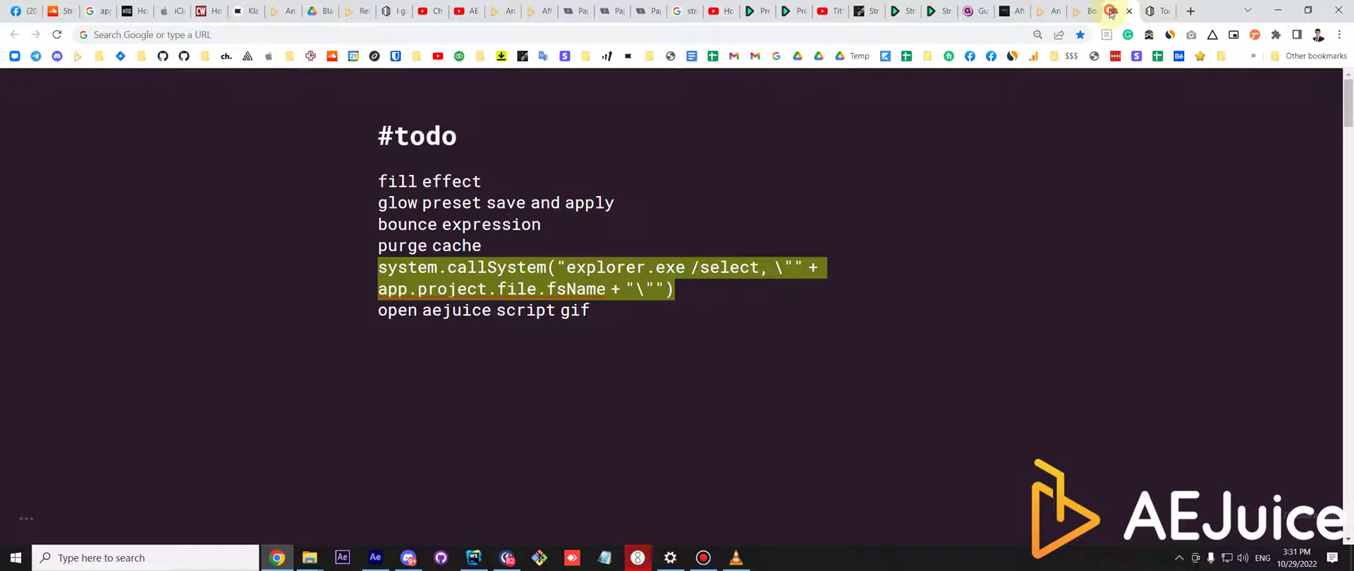
Copy the system.callSystem explorer line from #todo and go back to After Effects.
right_click(442, 257)
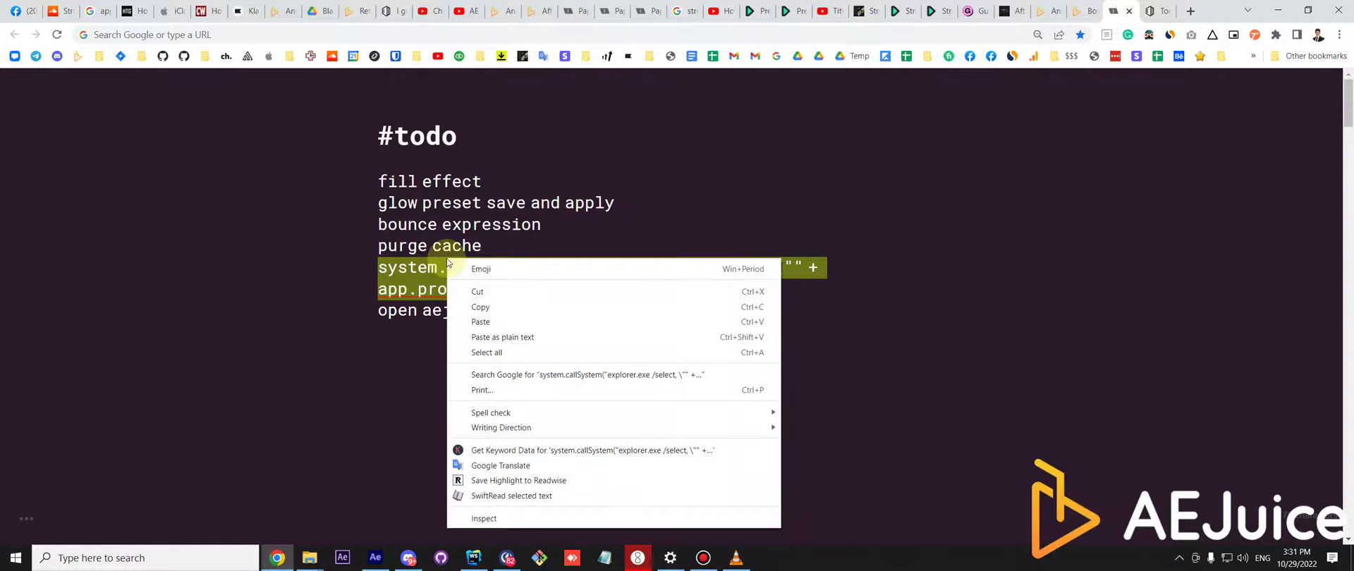
click(487, 314)
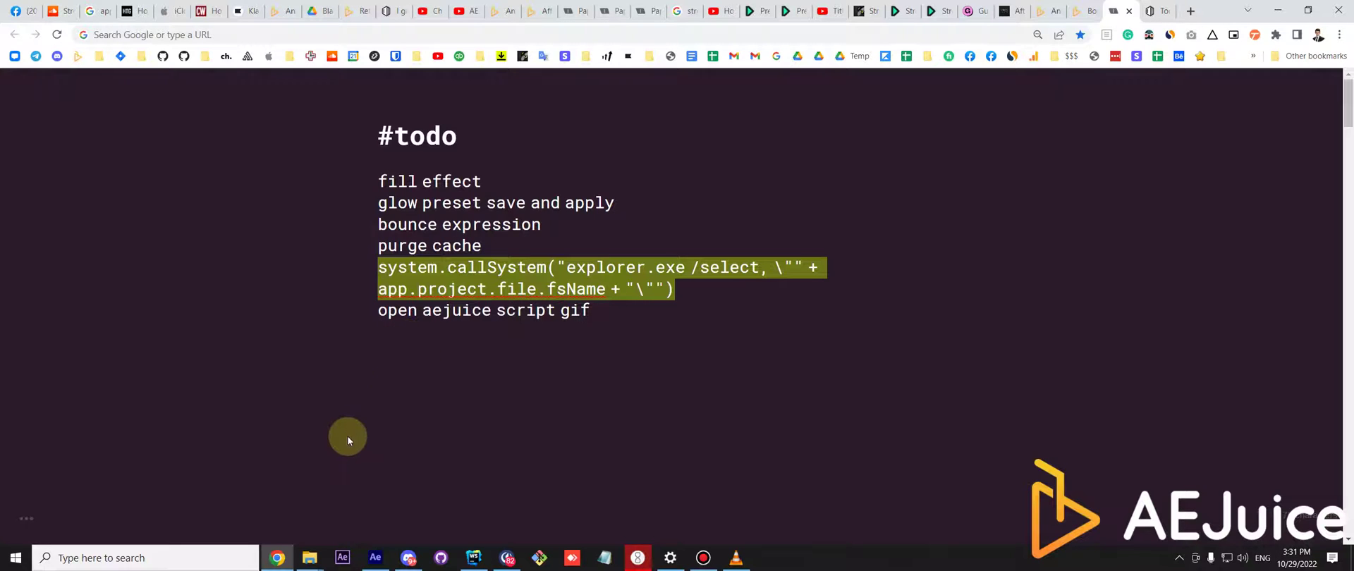
click(375, 557)
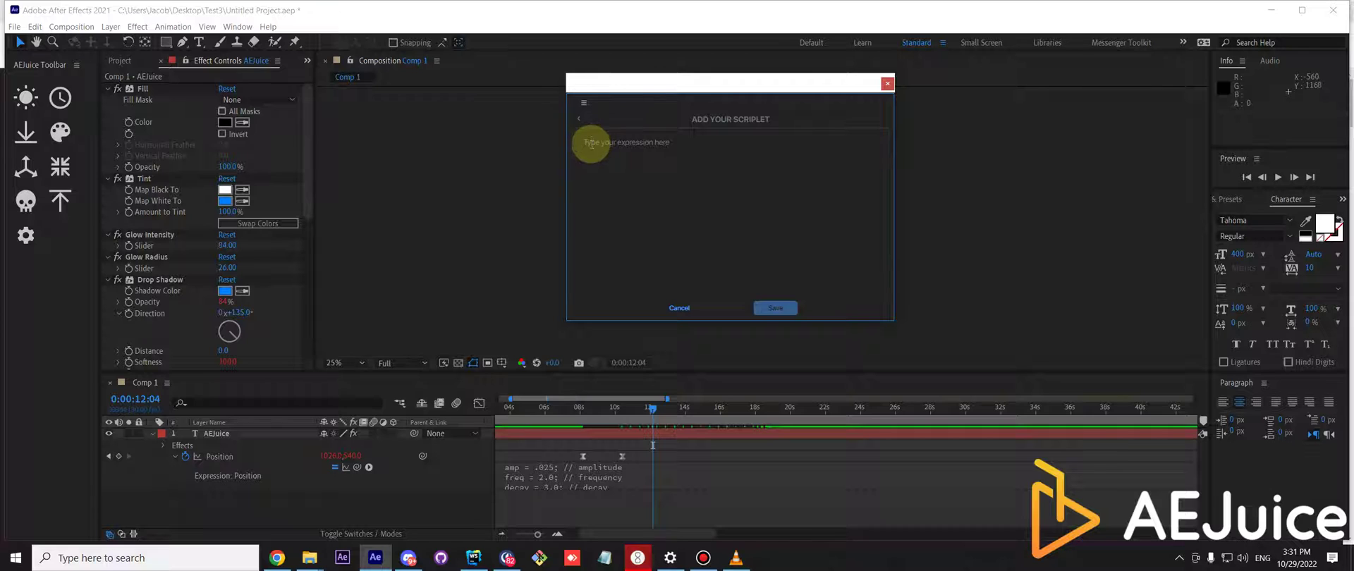
Paste the system.callSystem explorer command as the scriptlet and save the button.
key(ctrl+v)
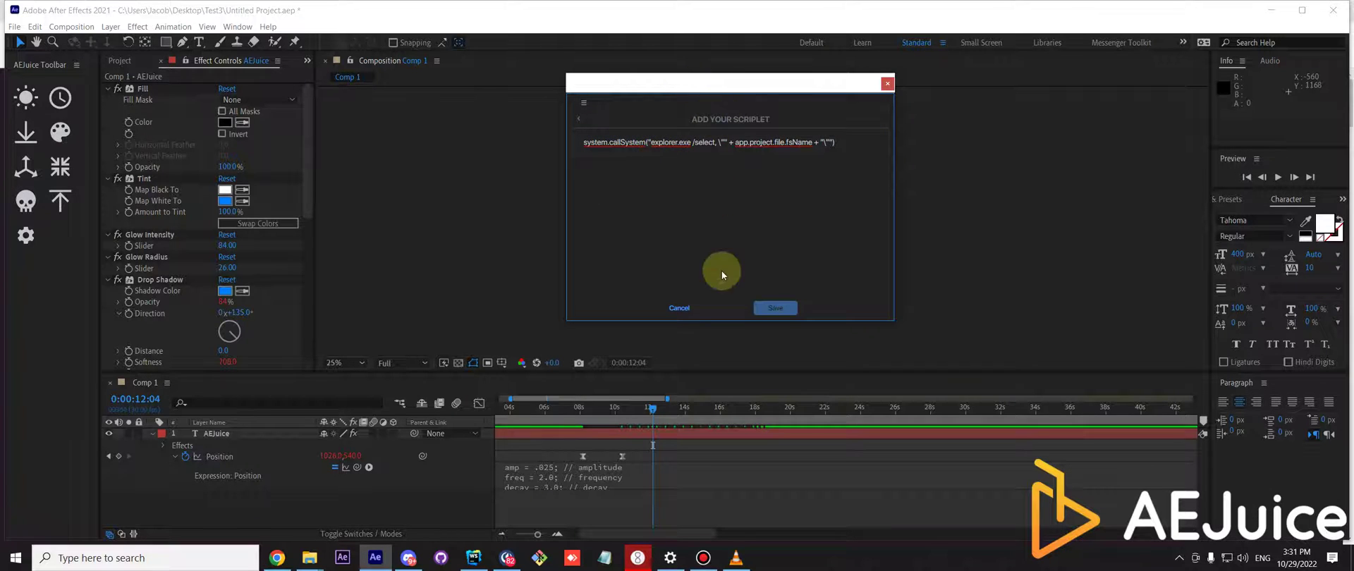
click(765, 309)
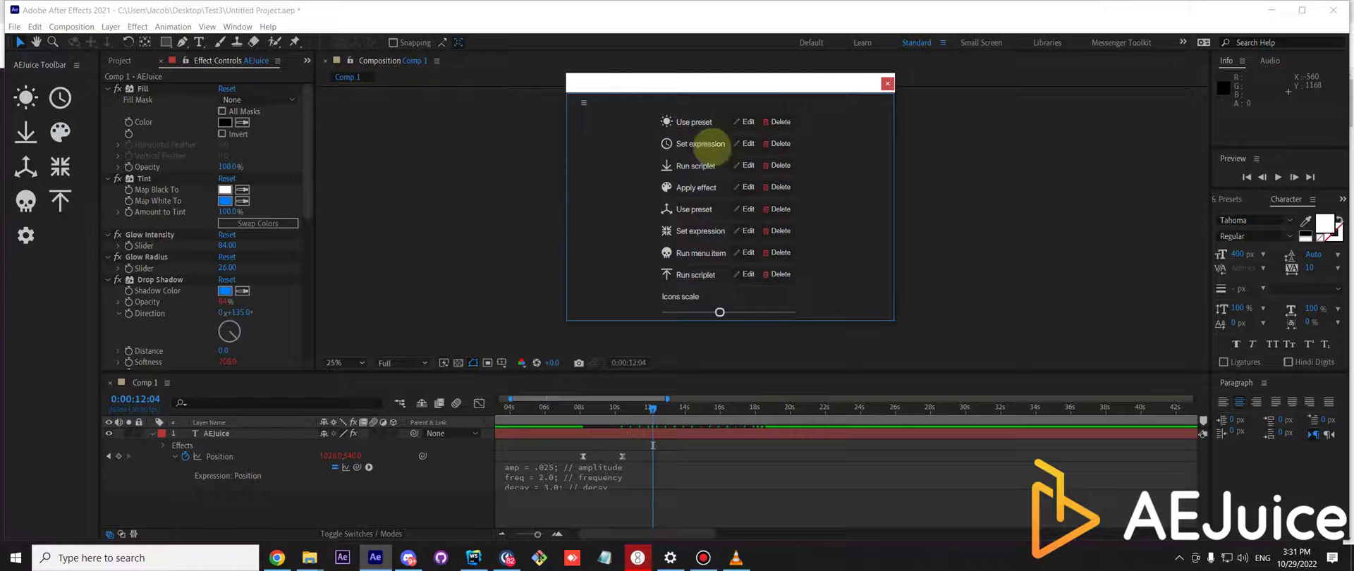
click(887, 83)
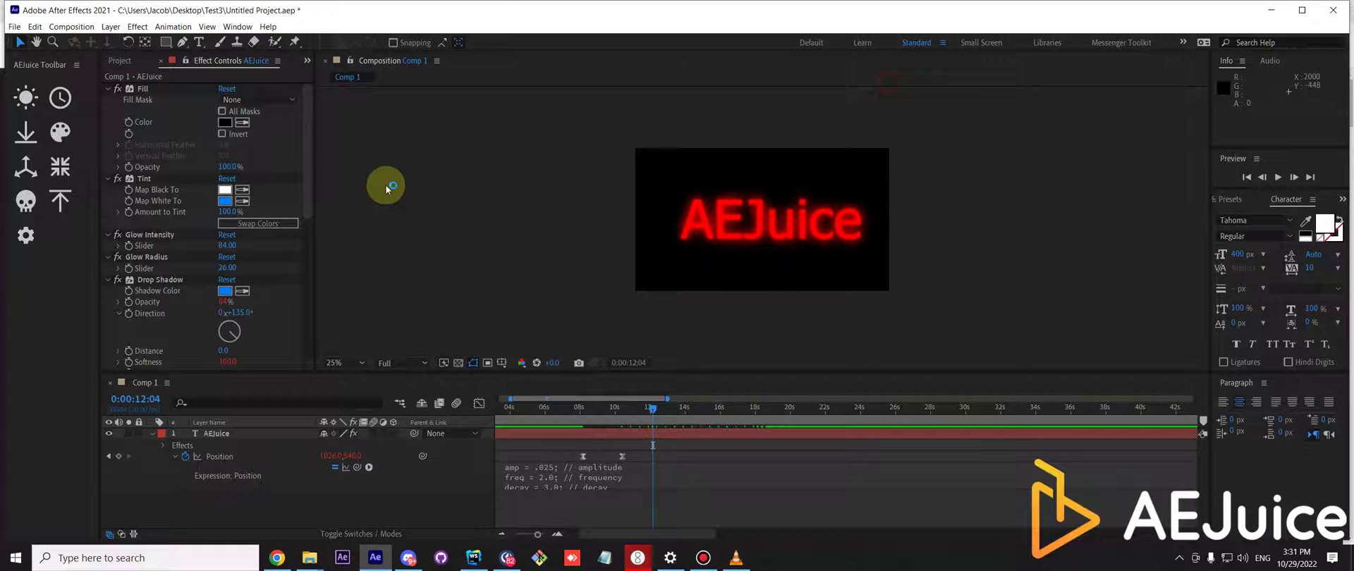
Run the new scriptlet button to confirm it reveals Untitled Project.aep in Test3.
click(62, 203)
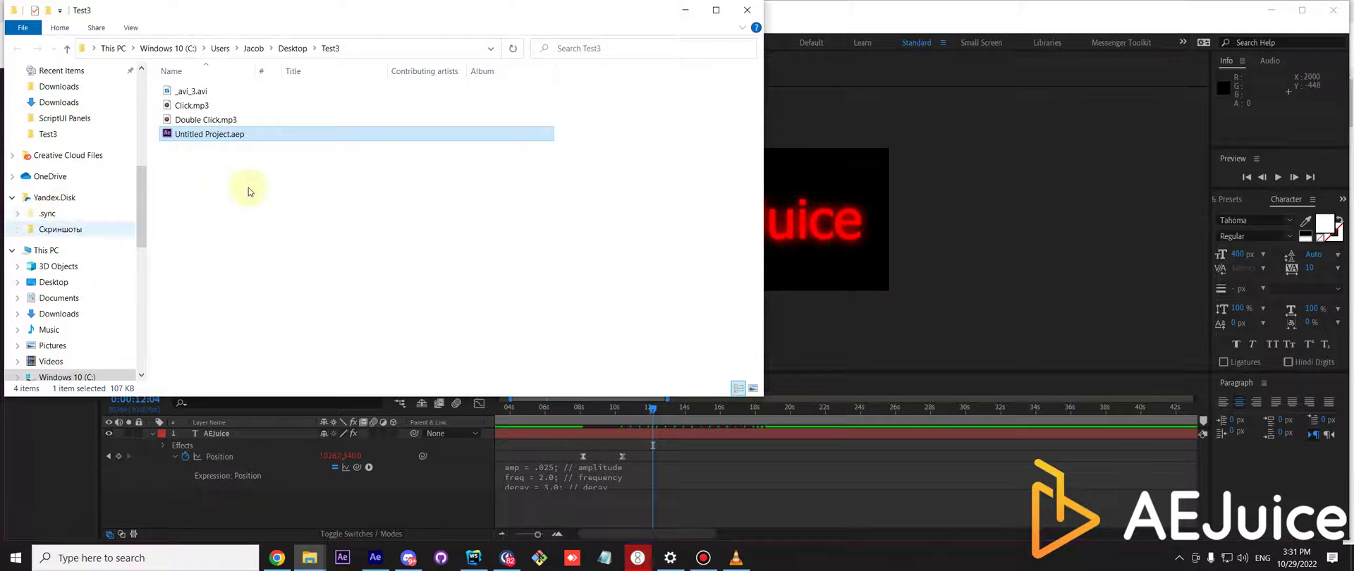
click(686, 14)
click(28, 237)
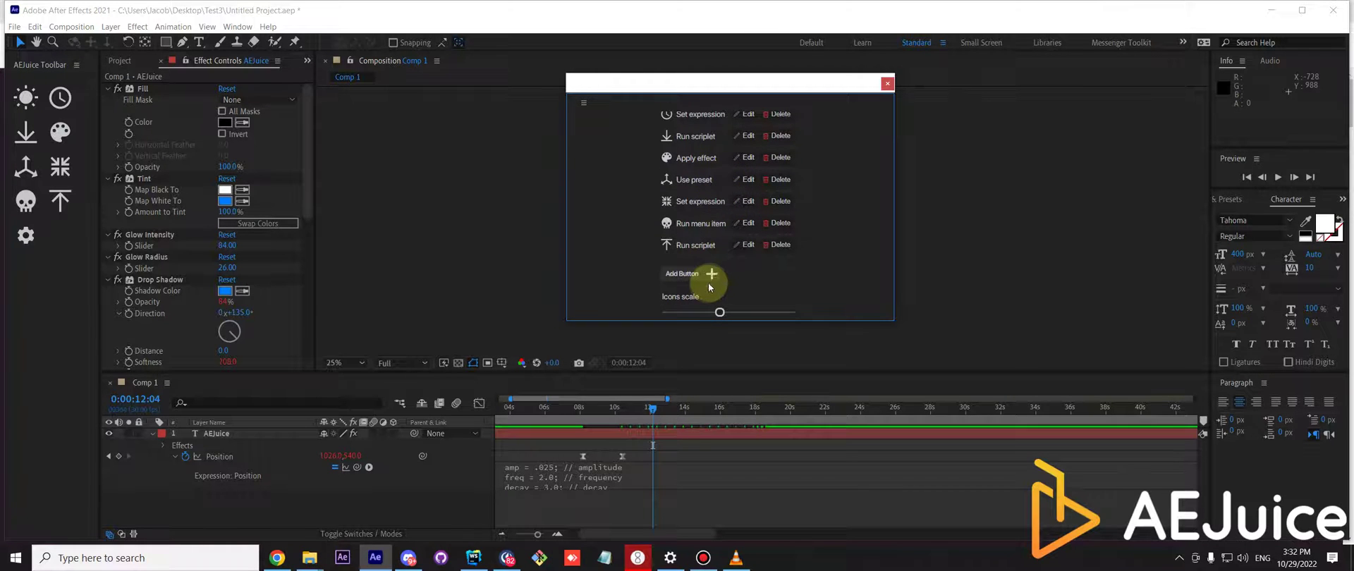
Add an arrow-expand-down button running Scripts/ScriptUI Panels/AEJuice Export GIF.jsxbin.
click(709, 278)
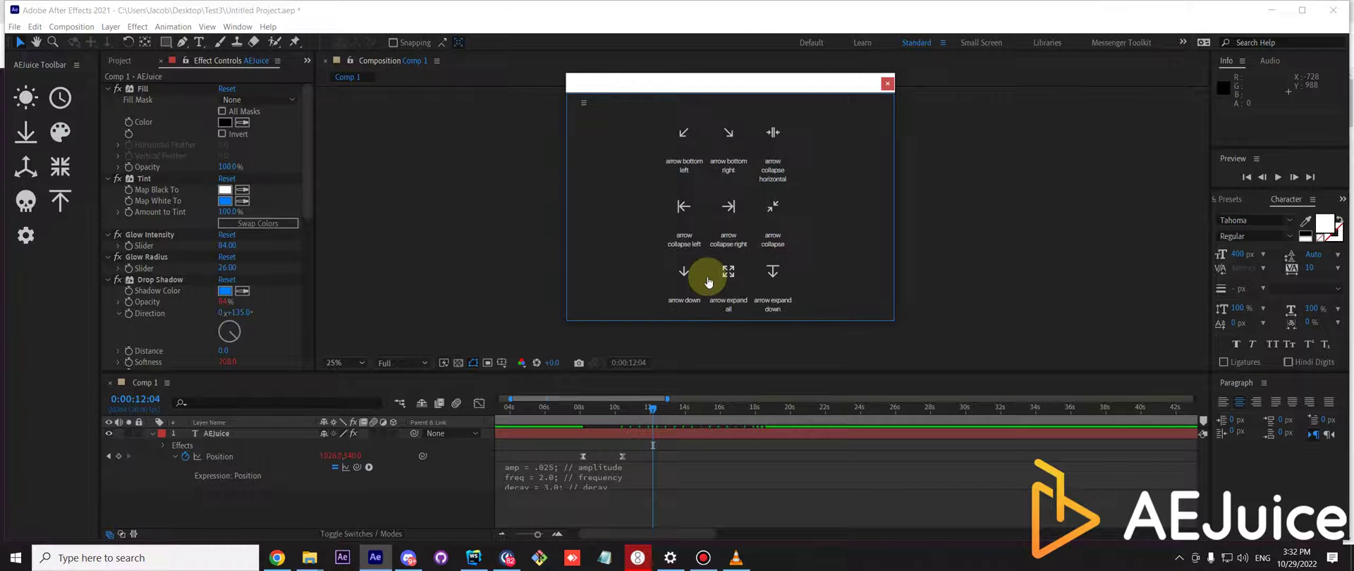
click(772, 271)
click(731, 233)
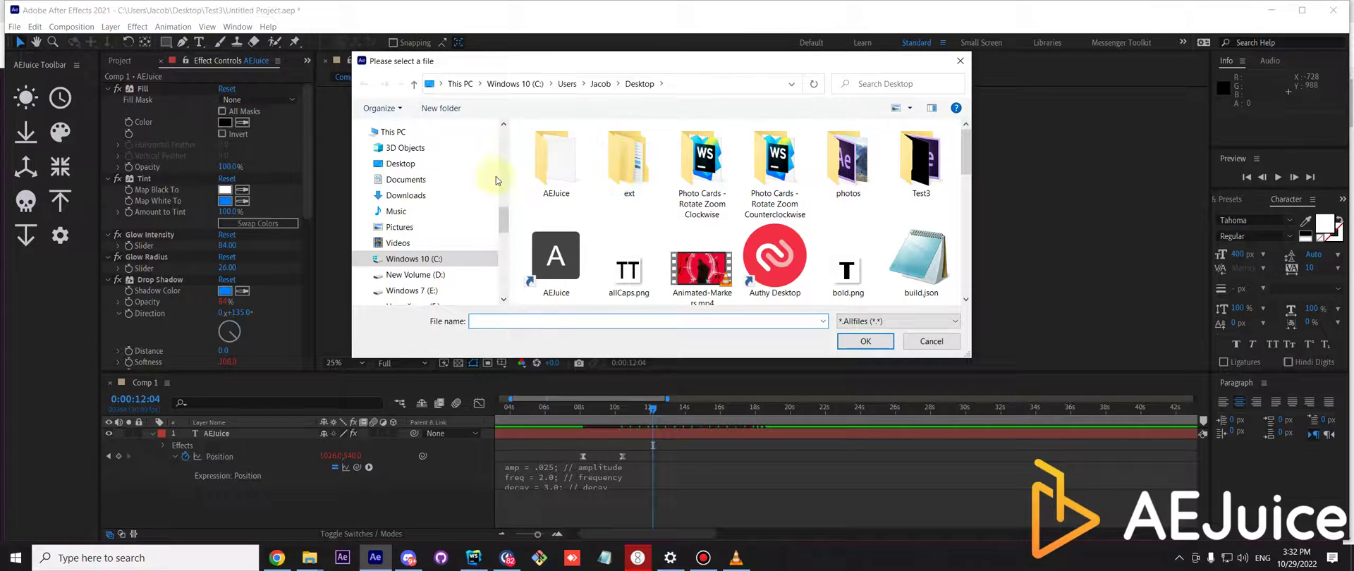
scroll(456, 234, down, 3)
scroll(475, 186, up, 5)
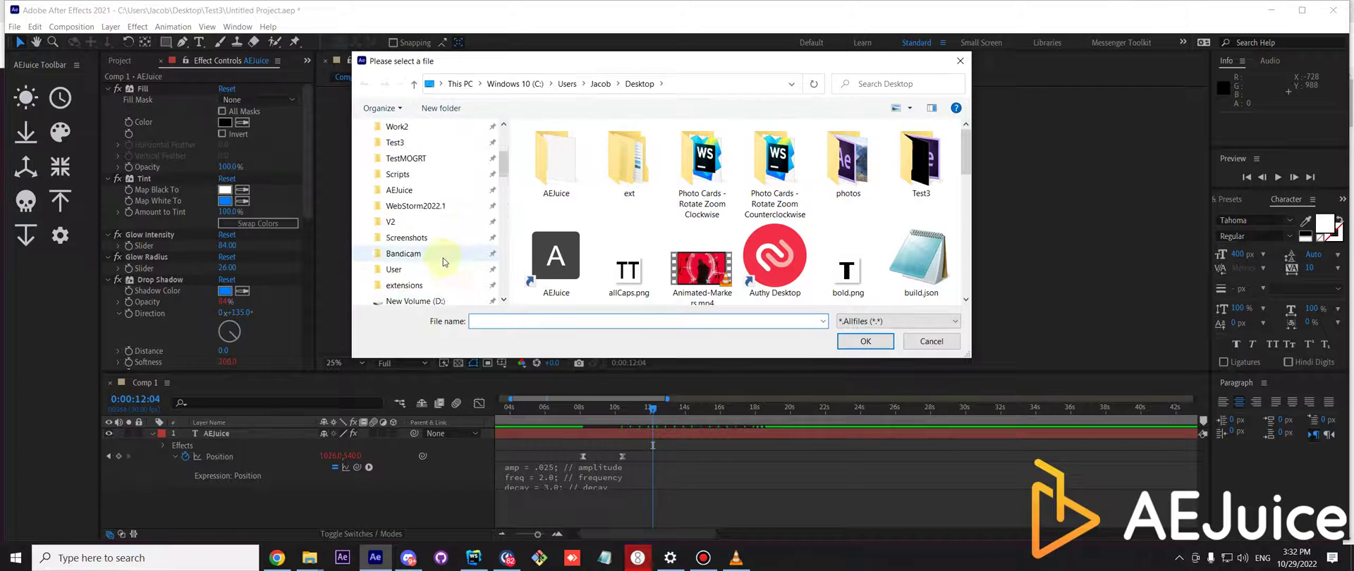
scroll(419, 233, up, 3)
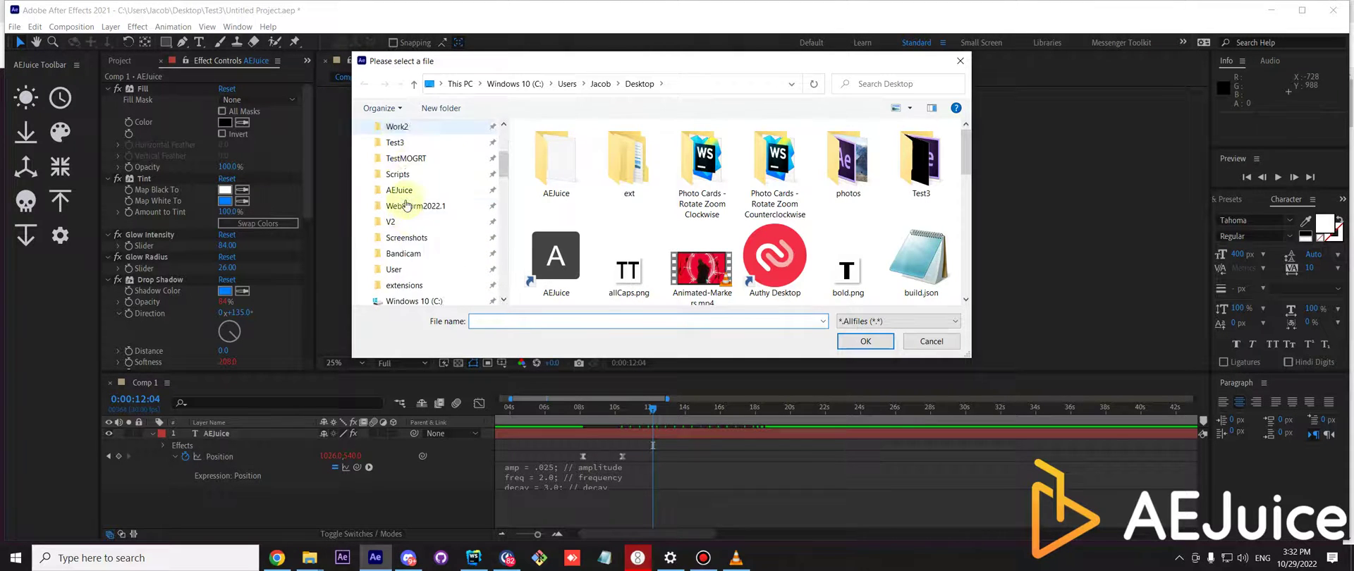
scroll(418, 211, down, 2)
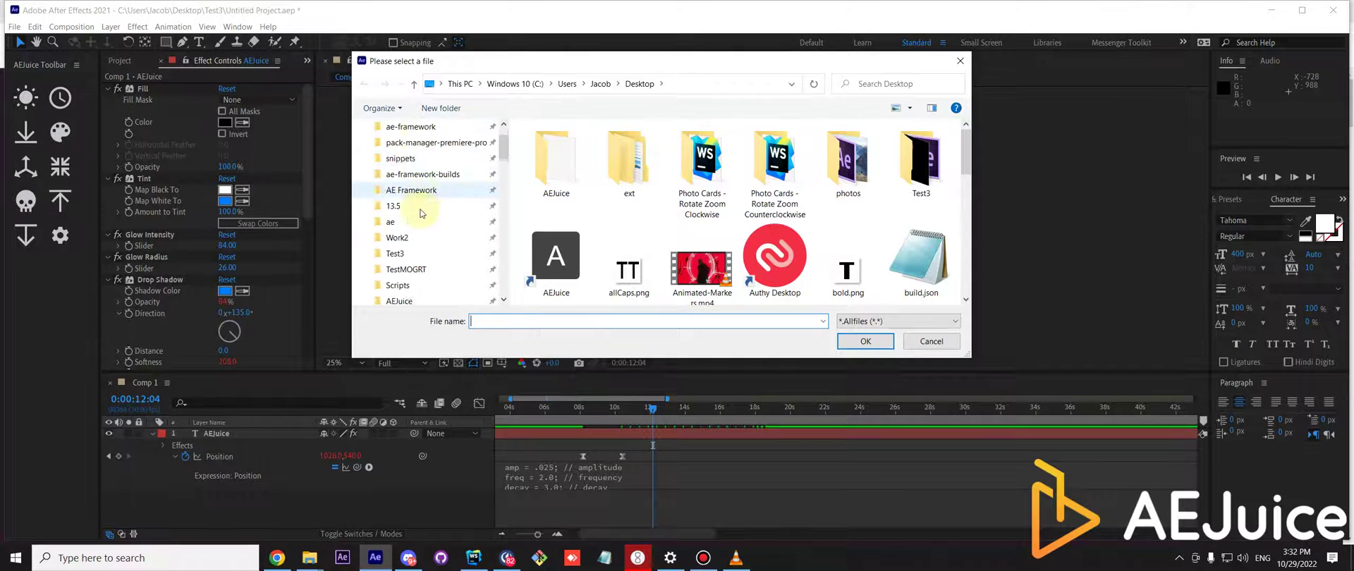
click(416, 269)
double_click(581, 182)
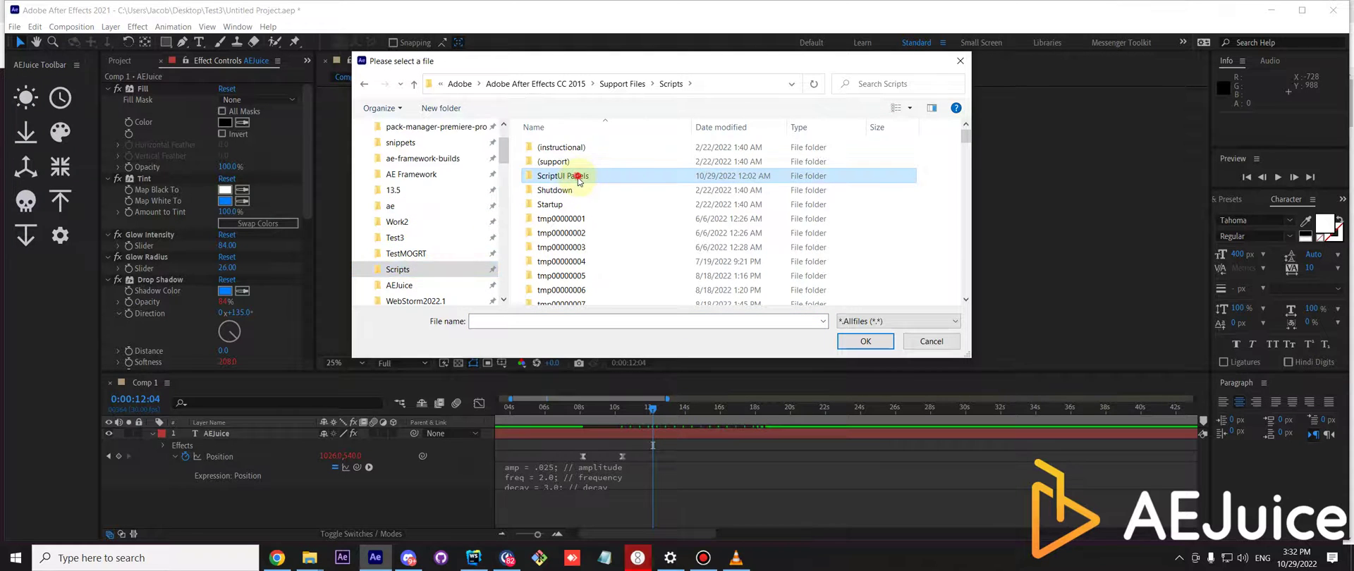
click(581, 182)
scroll(578, 185, down, 1)
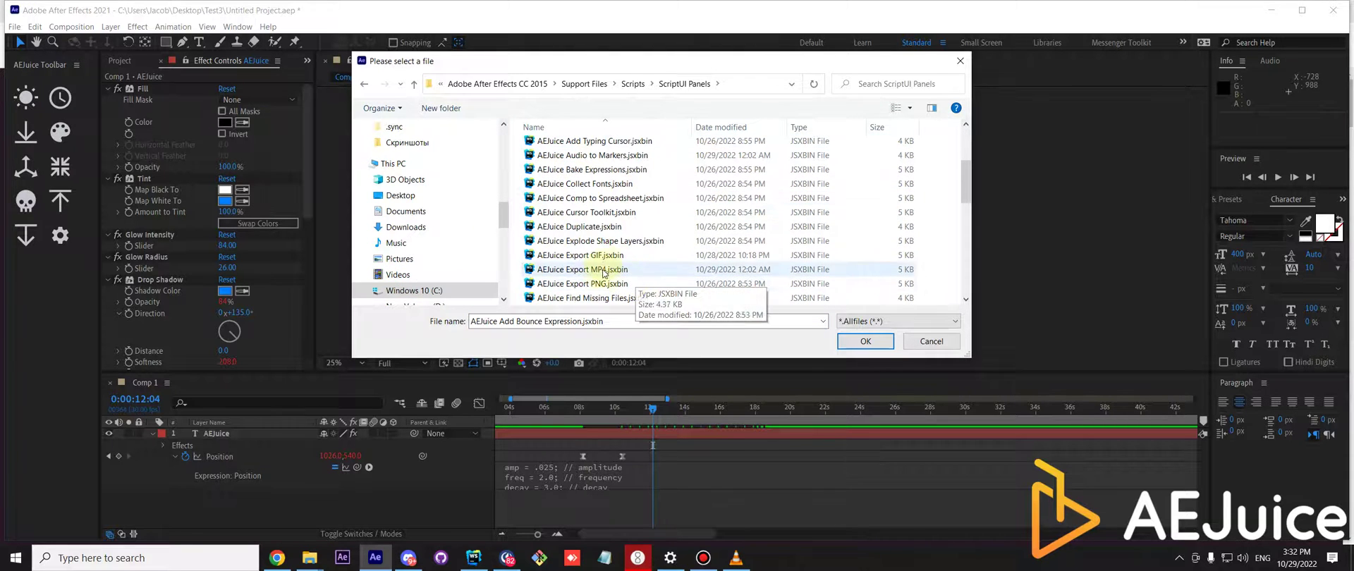
click(604, 258)
click(865, 341)
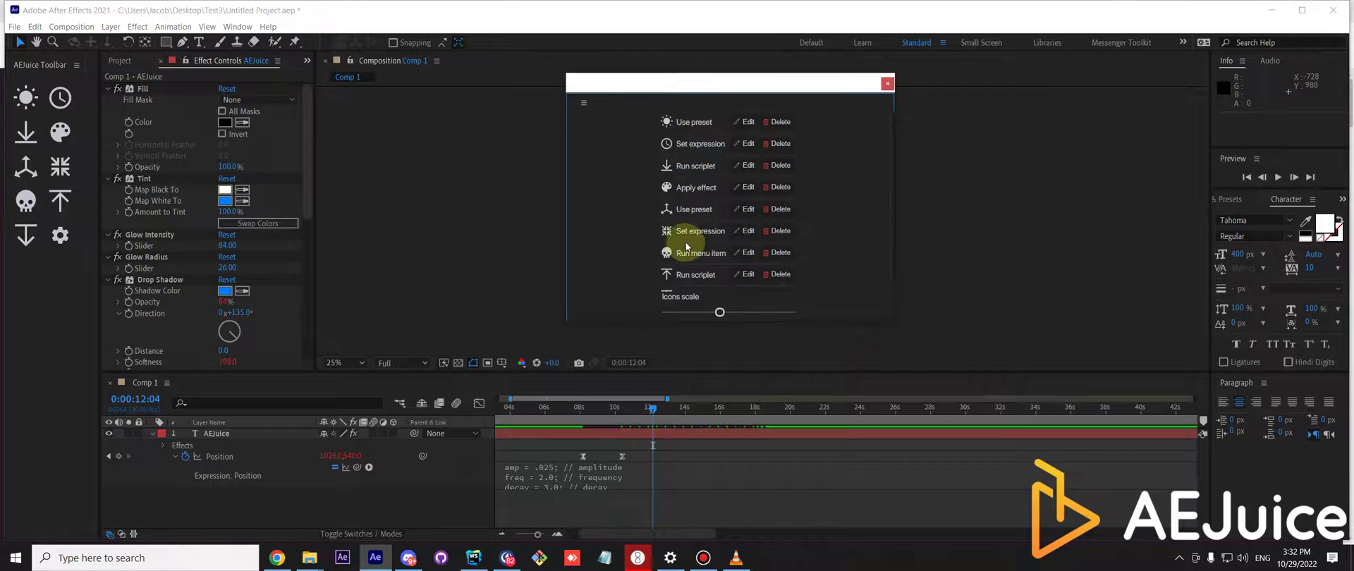
Test the new button, which opens the Export GIF panel, then close the panel.
click(893, 88)
click(666, 166)
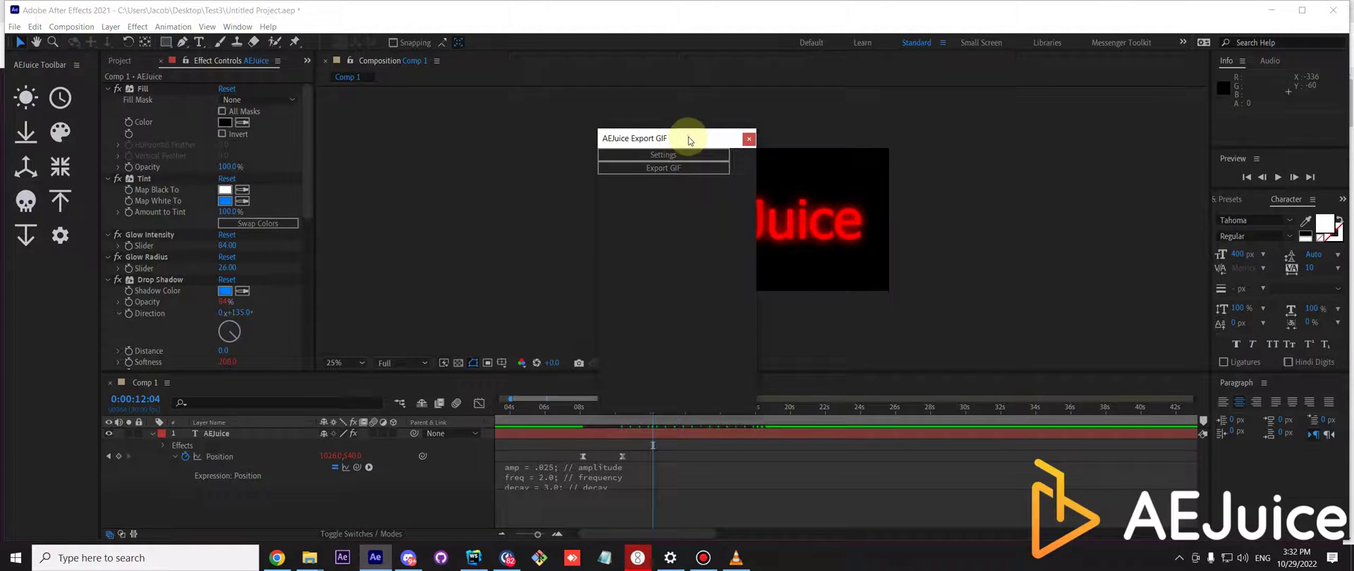
drag(689, 134, 465, 87)
click(519, 85)
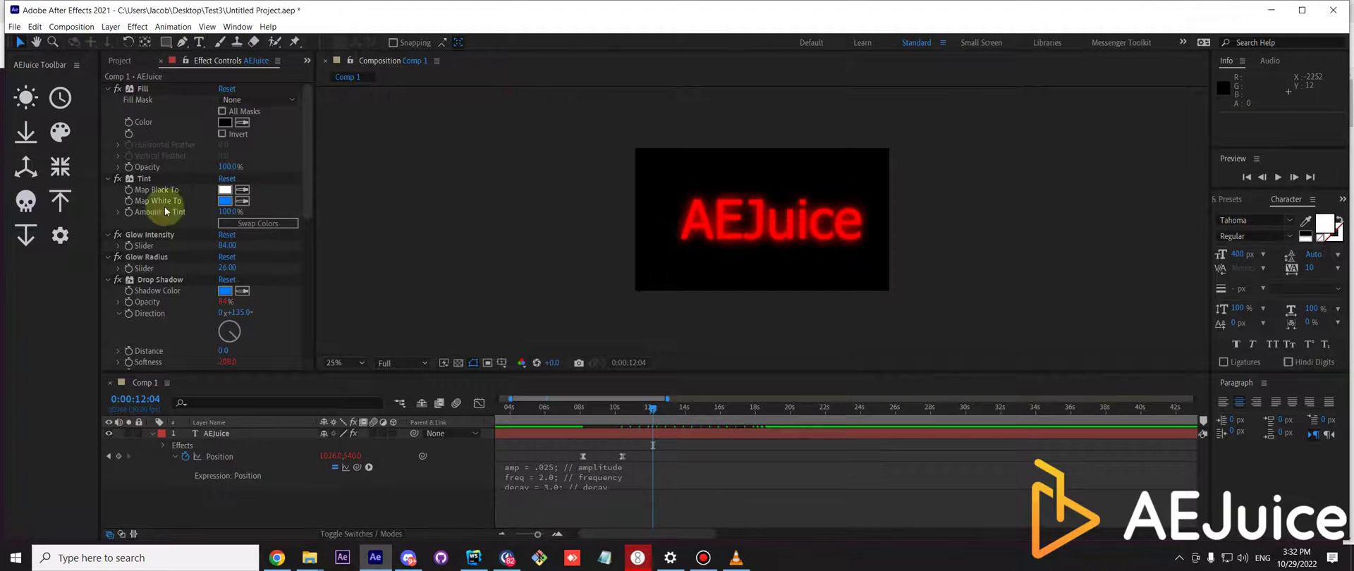
Move the Use preset button higher in the list and enlarge the toolbar icons.
click(62, 237)
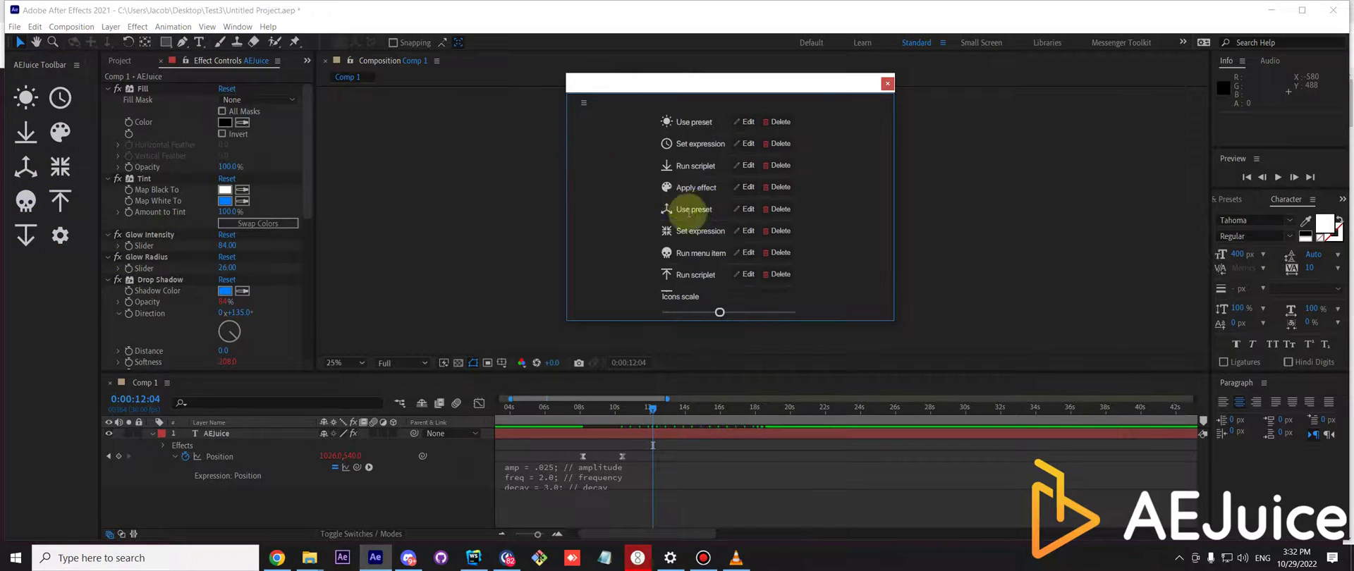
mouse_move(685, 209)
mouse_down()
mouse_move(690, 142)
mouse_move(689, 192)
mouse_up()
mouse_move(723, 310)
mouse_down()
mouse_move(695, 312)
mouse_move(739, 311)
mouse_up()
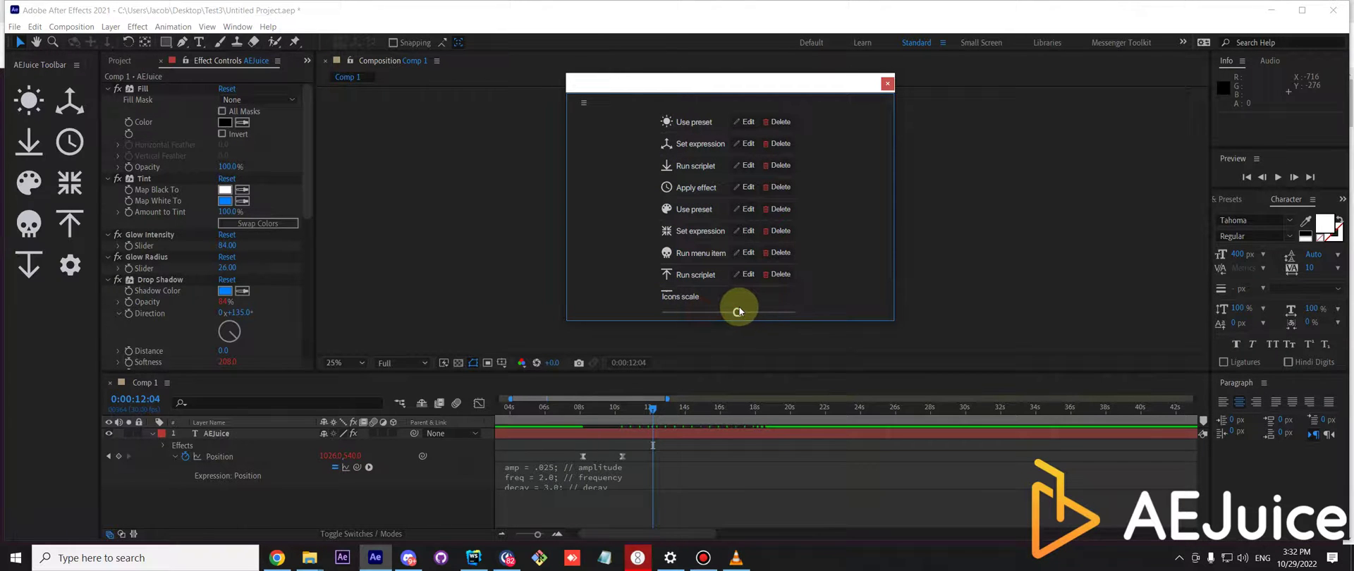
Delete the clock Set expression button, leaving seven toolbar buttons.
click(749, 209)
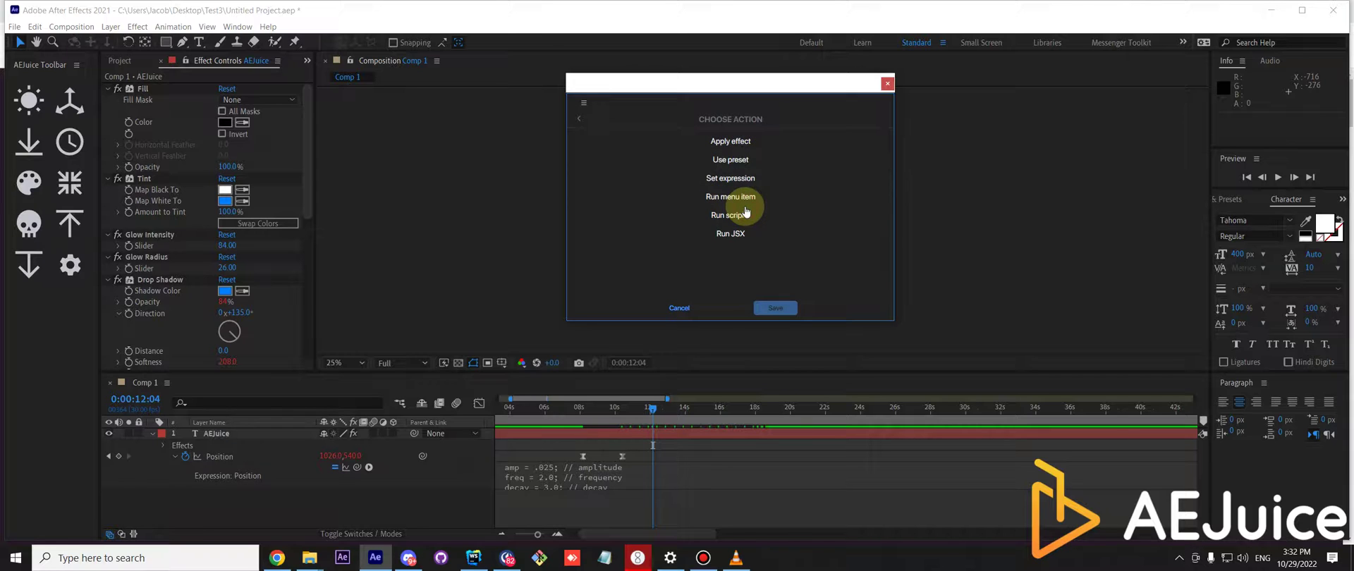
click(580, 124)
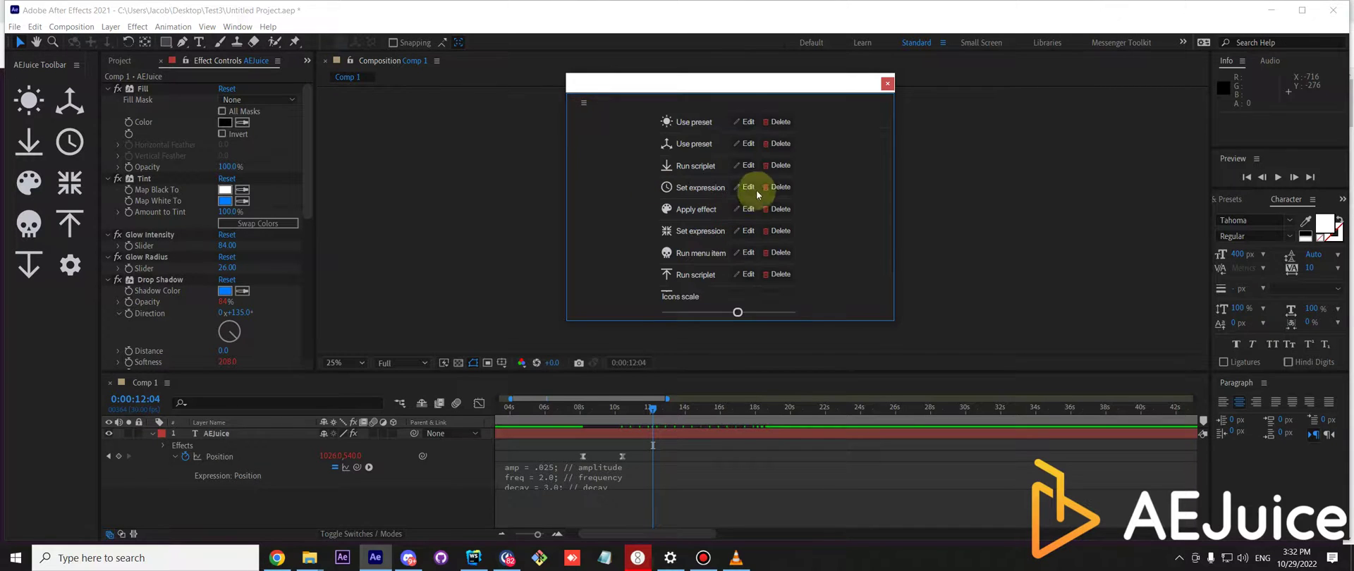
click(776, 208)
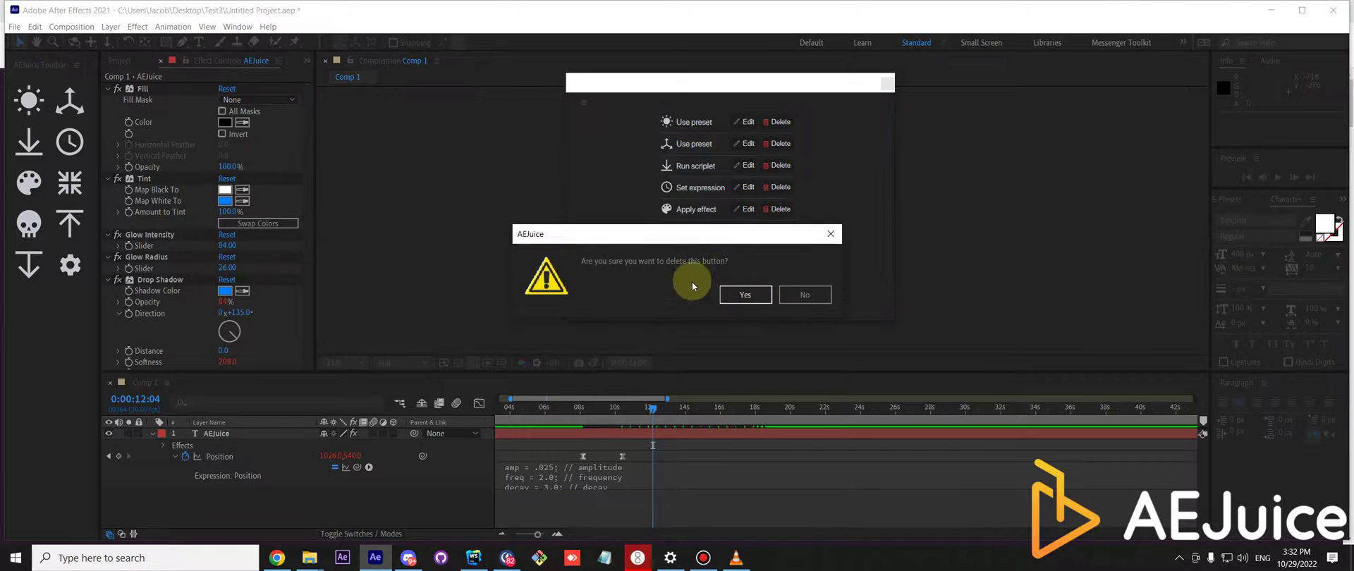
click(734, 299)
click(888, 83)
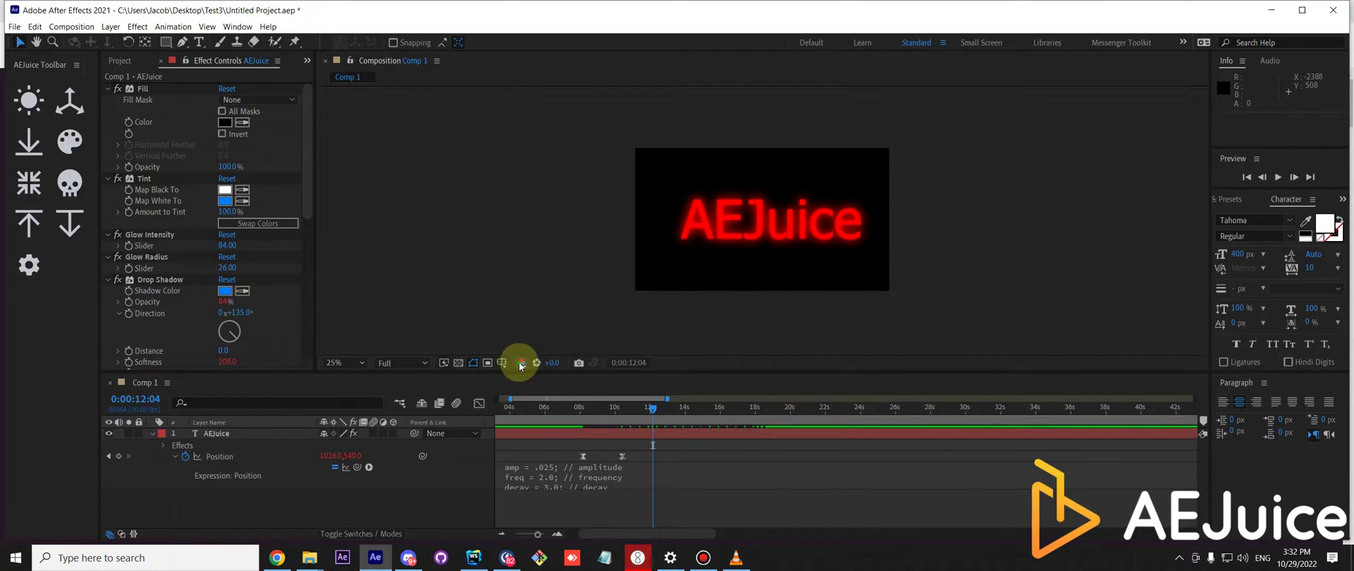
Drag the time navigator left so the Comp 1 timeline ruler starts at 0s.
drag(560, 400, 535, 401)
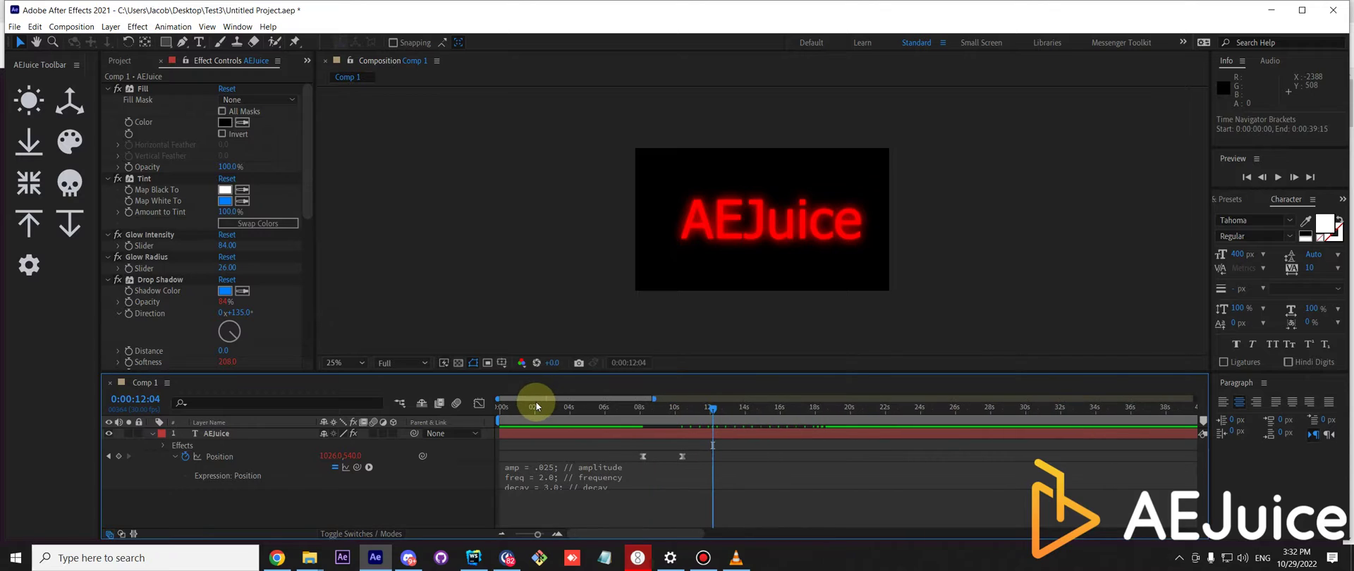